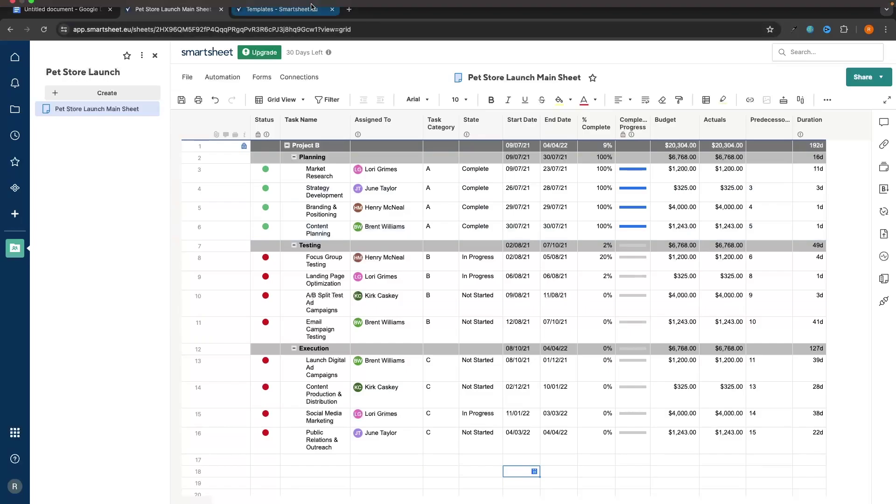
Switch to the Templates - Smartsheet.eu tab to show the template gallery
{"action": "left_click", "coordinate": [289, 9]}
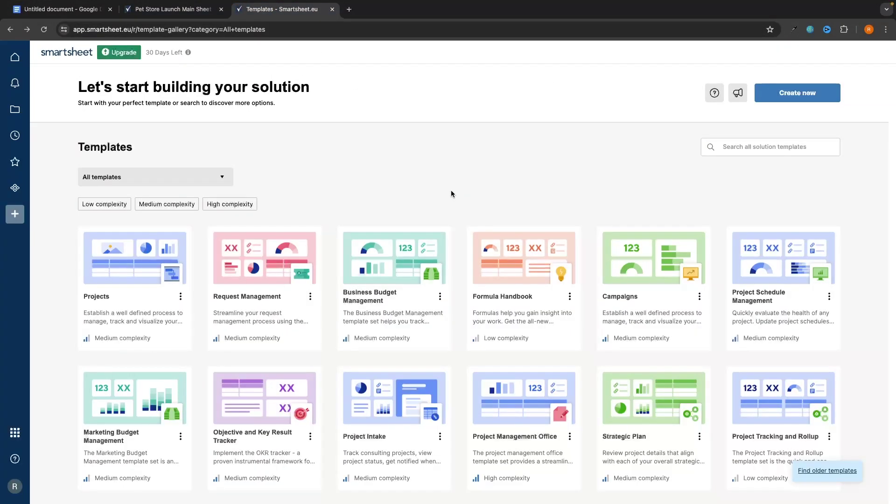
Open the Project Schedule Management template details and scroll through its Project Plan preview
{"action": "left_click", "coordinate": [269, 280]}
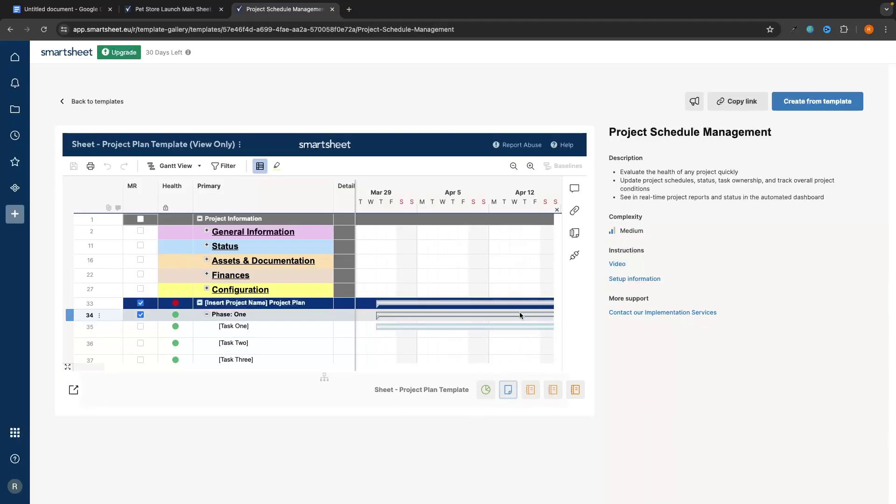
{"action": "scroll", "coordinate": [520, 315], "scroll_direction": "down", "scroll_amount": 5}
{"action": "scroll", "coordinate": [520, 315], "scroll_direction": "up", "scroll_amount": 3}
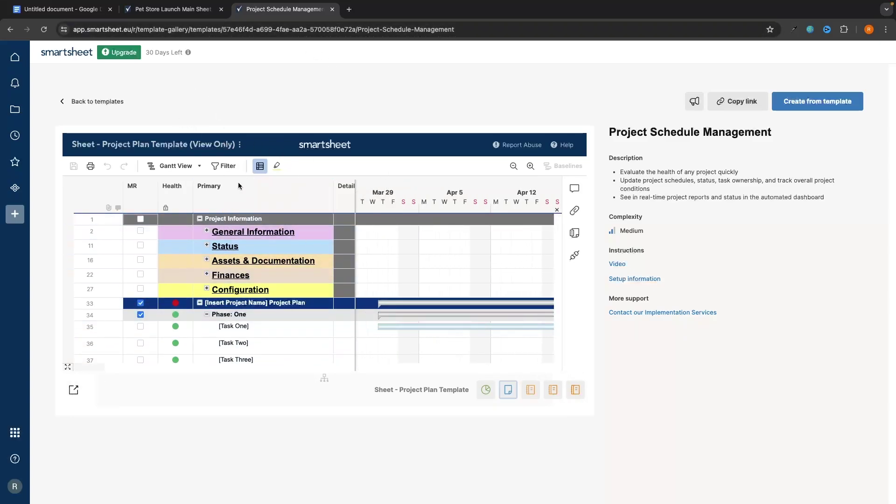
{"action": "scroll", "coordinate": [307, 272], "scroll_direction": "down", "scroll_amount": 2}
{"action": "scroll", "coordinate": [306, 268], "scroll_direction": "down", "scroll_amount": 1}
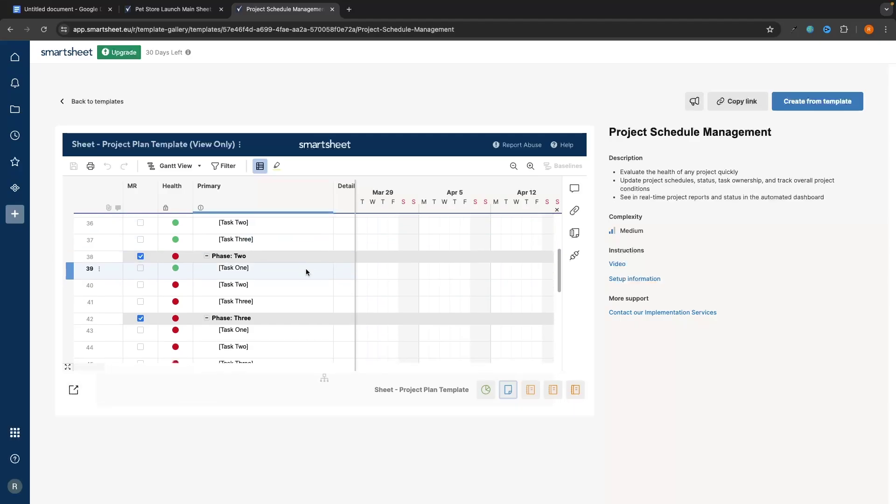
{"action": "scroll", "coordinate": [350, 270], "scroll_direction": "up", "scroll_amount": 2}
{"action": "scroll", "coordinate": [394, 271], "scroll_direction": "down", "scroll_amount": 3}
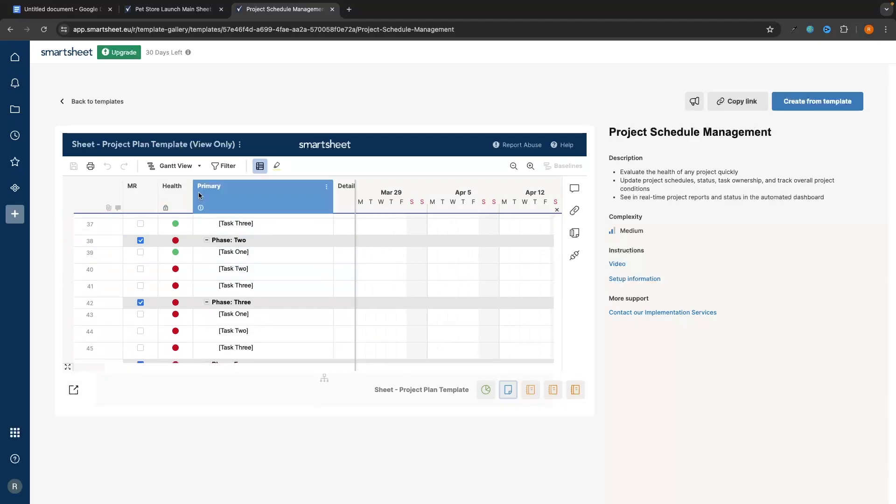
{"action": "scroll", "coordinate": [424, 262], "scroll_direction": "down", "scroll_amount": 1}
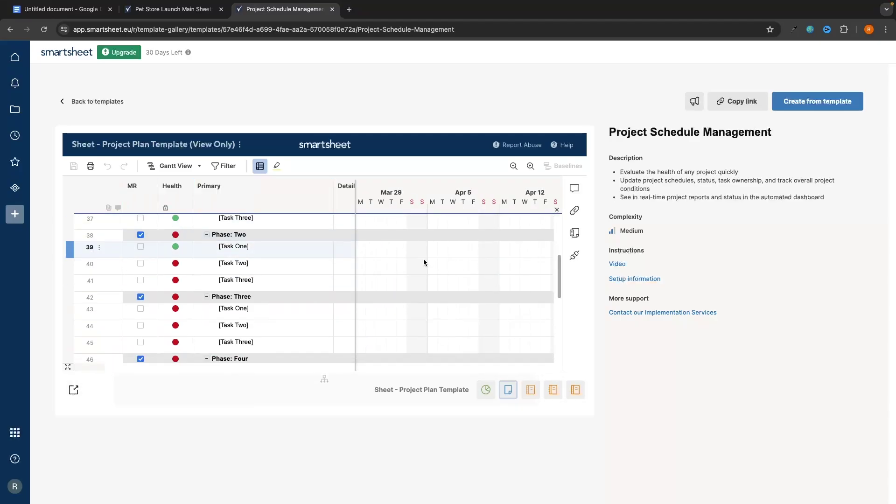
Compare the Project Risk report and Project Plan previews, then close the template tab
{"action": "left_click", "coordinate": [575, 390]}
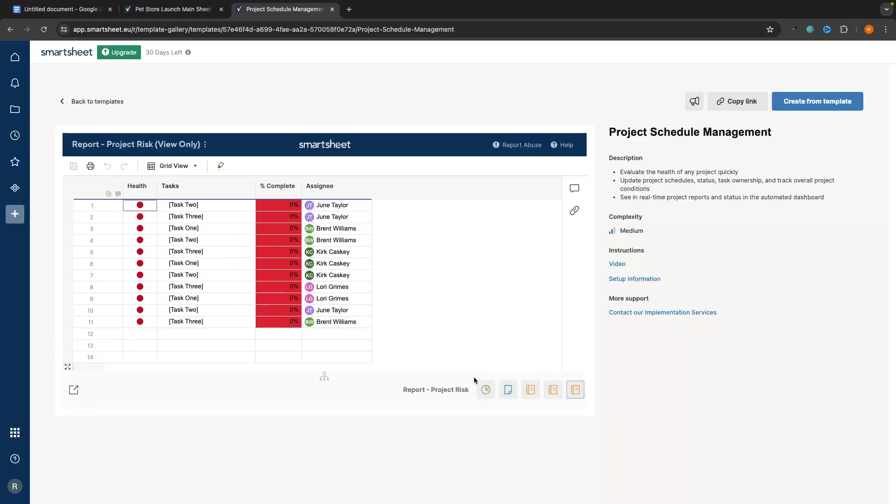
{"action": "left_click", "coordinate": [508, 390]}
{"action": "scroll", "coordinate": [396, 307], "scroll_direction": "down", "scroll_amount": 10}
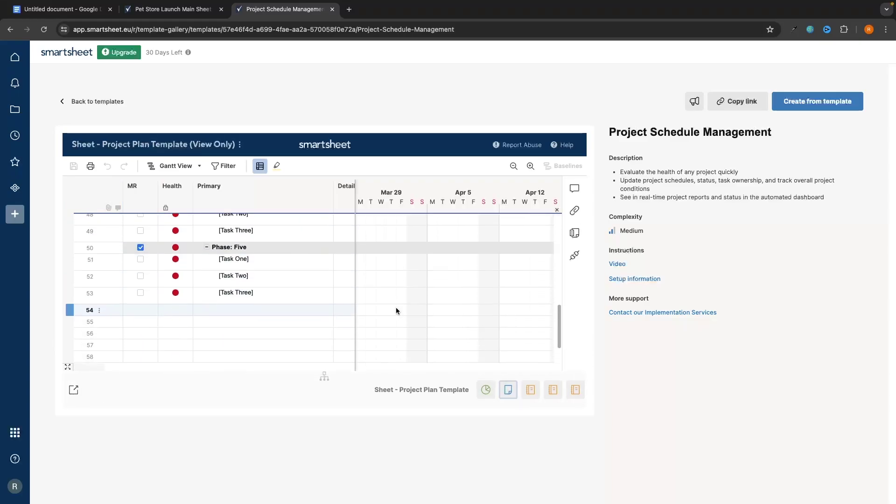
{"action": "scroll", "coordinate": [332, 269], "scroll_direction": "up", "scroll_amount": 12}
{"action": "scroll", "coordinate": [332, 270], "scroll_direction": "down", "scroll_amount": 5}
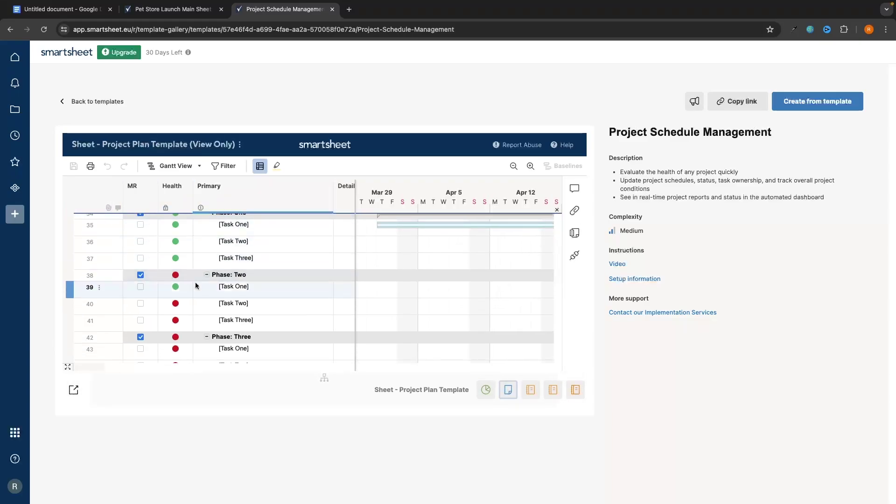
{"action": "scroll", "coordinate": [196, 286], "scroll_direction": "down", "scroll_amount": 3}
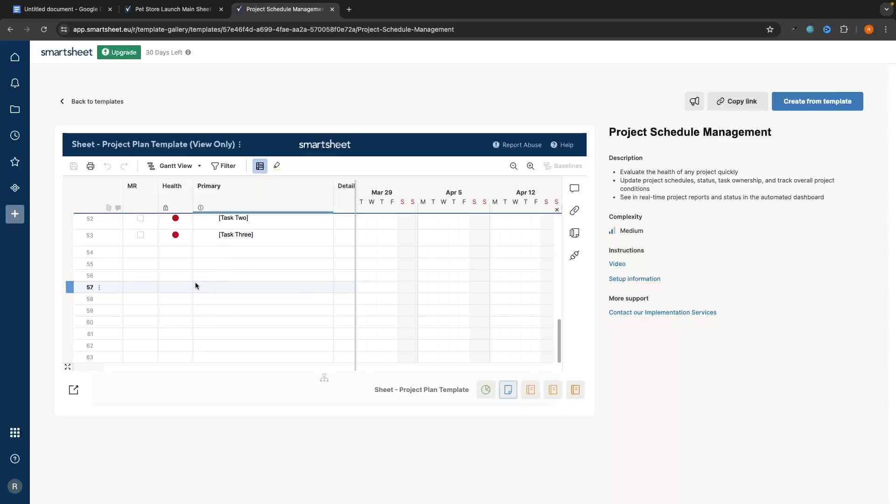
{"action": "scroll", "coordinate": [196, 286], "scroll_direction": "up", "scroll_amount": 15}
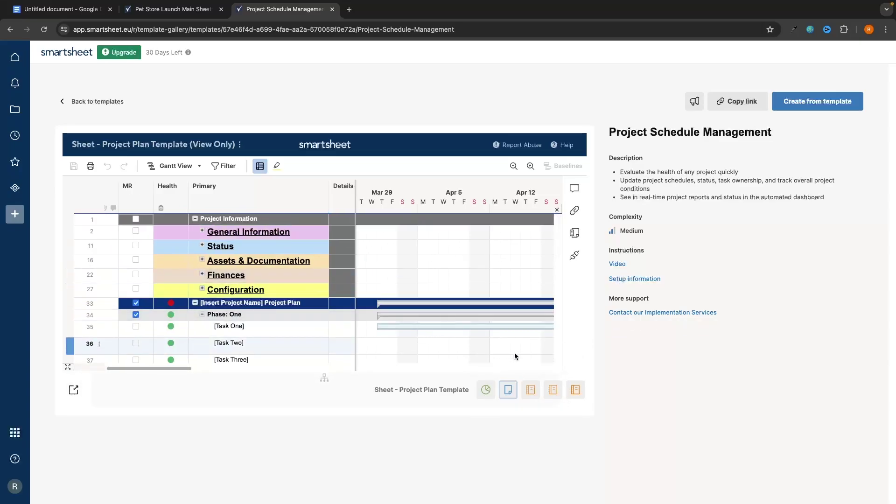
{"action": "left_click", "coordinate": [576, 390]}
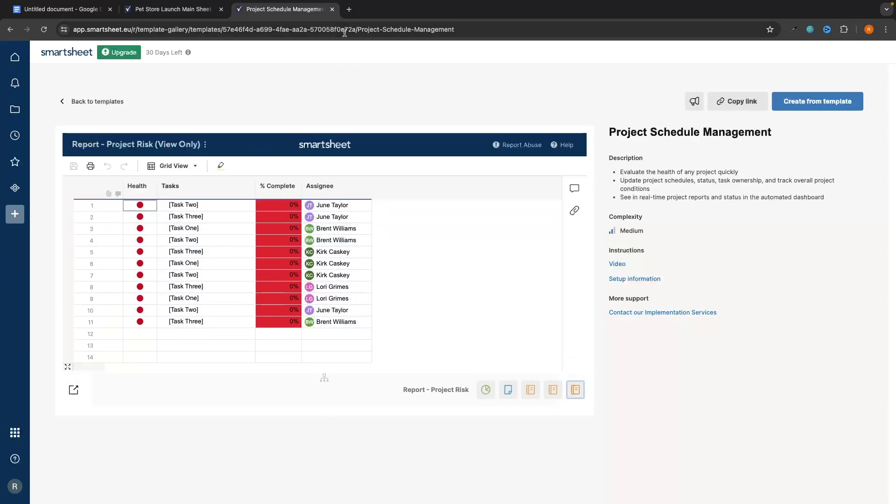
{"action": "left_click", "coordinate": [332, 9]}
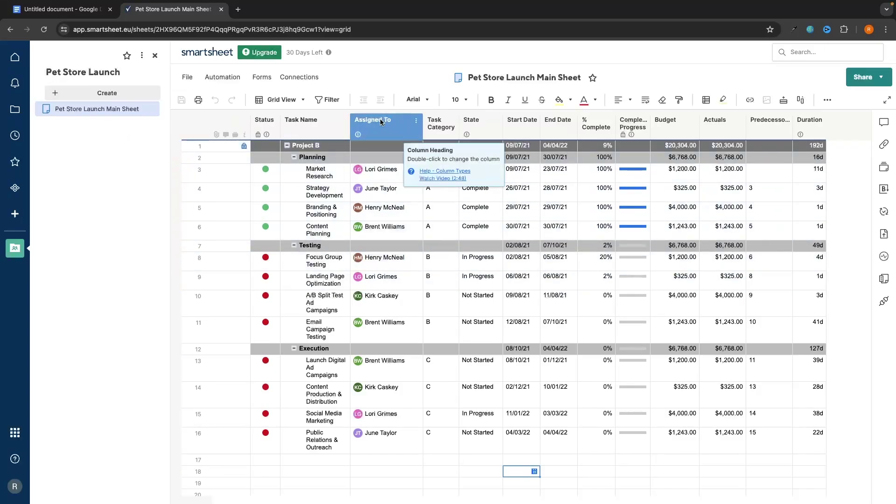
Browse to the Pet Store Launch workspace containing Pet Store Launch Main Sheet
{"action": "mouse_move", "coordinate": [375, 174]}
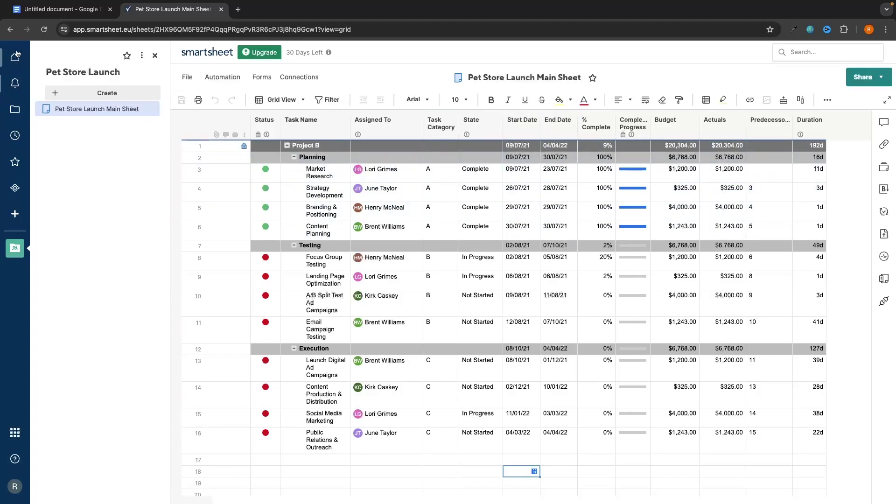
{"action": "left_click", "coordinate": [16, 112]}
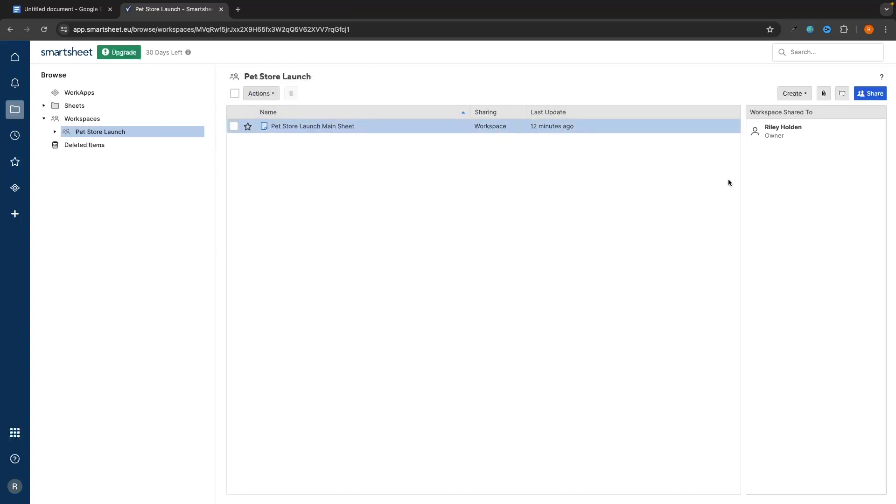
Create a Row Report named 'To Do Only Task Report' in the workspace
{"action": "left_click", "coordinate": [795, 94]}
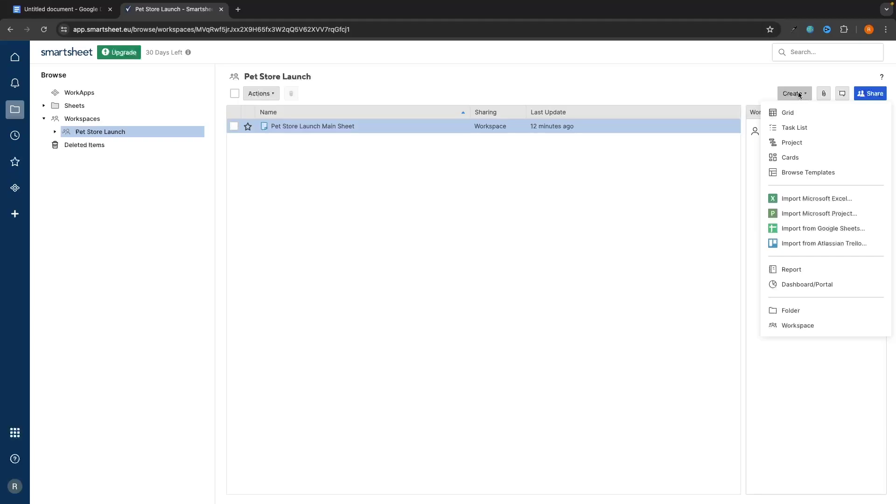
{"action": "left_click", "coordinate": [791, 270]}
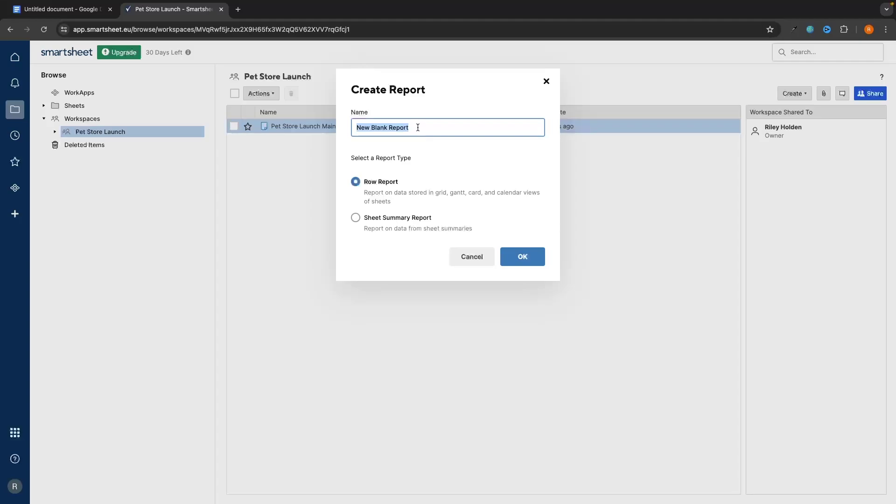
{"action": "type", "text": "To Do Only Task Report"}
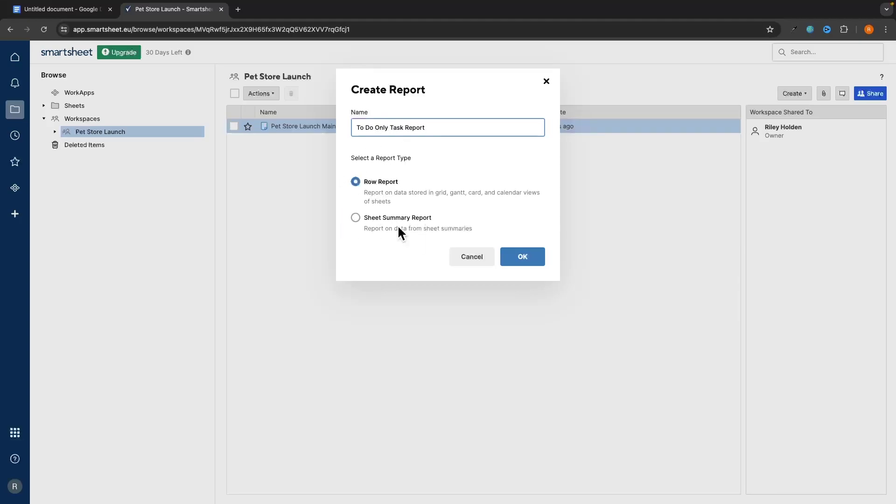
{"action": "left_click", "coordinate": [378, 183]}
{"action": "left_click", "coordinate": [523, 257]}
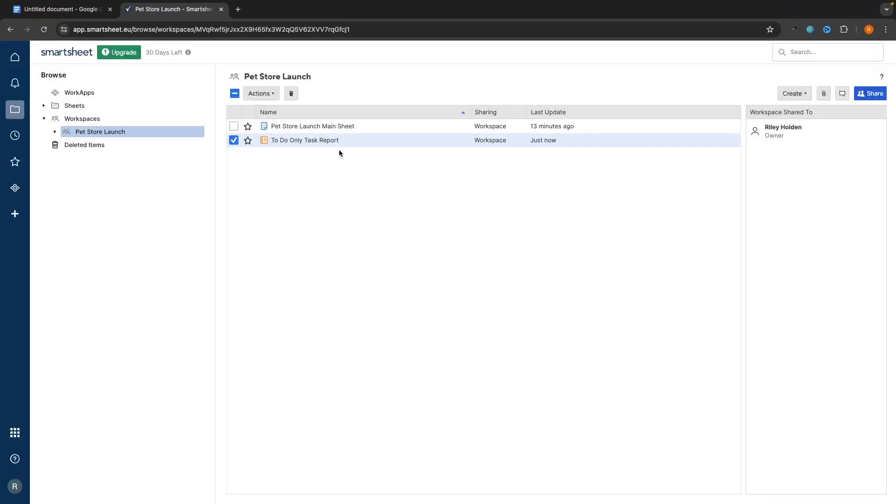
Open the new report and set Pet Store Launch Main Sheet as its source sheet
{"action": "left_click", "coordinate": [296, 141]}
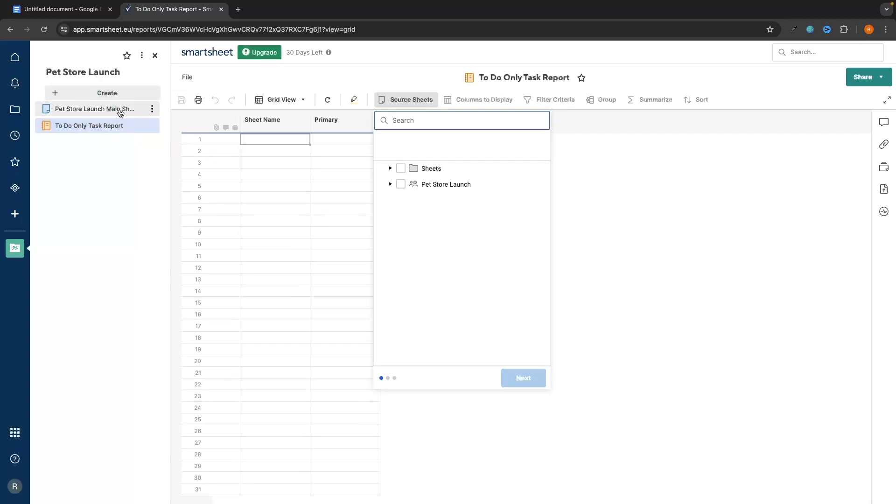
{"action": "left_click", "coordinate": [391, 184]}
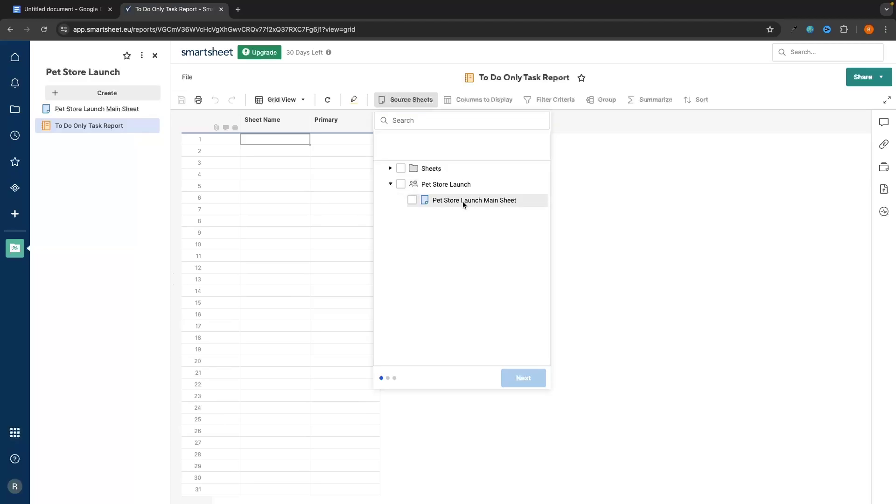
{"action": "left_click", "coordinate": [464, 201]}
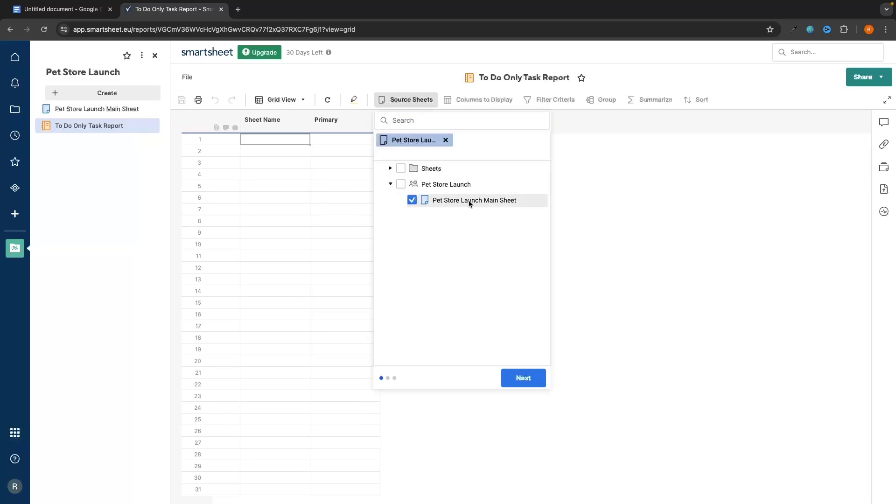
{"action": "left_click", "coordinate": [523, 376]}
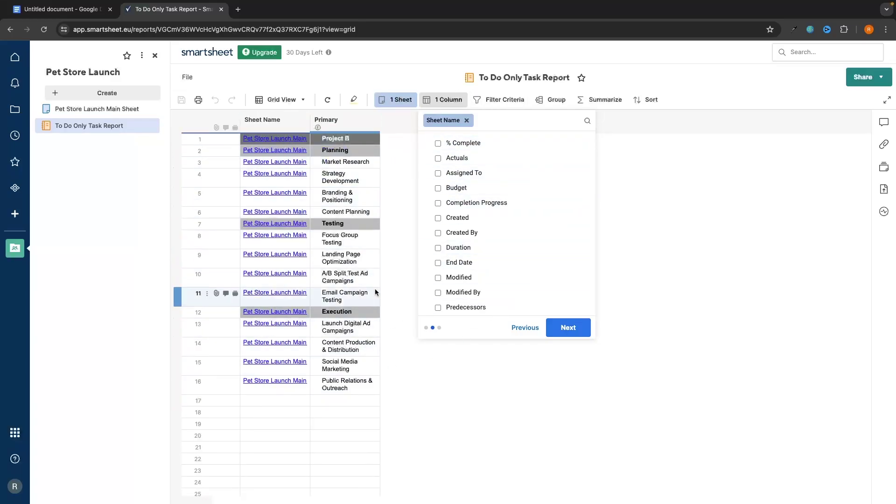
Drop Sheet Name from the report columns and inspect the Main Sheet's Assigned To and Task Name columns
{"action": "left_click", "coordinate": [466, 120]}
{"action": "scroll", "coordinate": [473, 233], "scroll_direction": "down", "scroll_amount": 3}
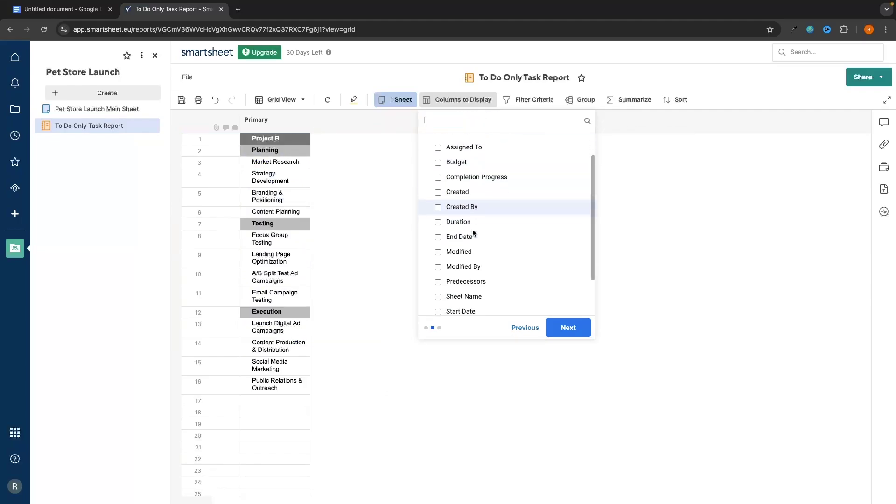
{"action": "scroll", "coordinate": [473, 232], "scroll_direction": "up", "scroll_amount": 2}
{"action": "scroll", "coordinate": [472, 232], "scroll_direction": "up", "scroll_amount": 1}
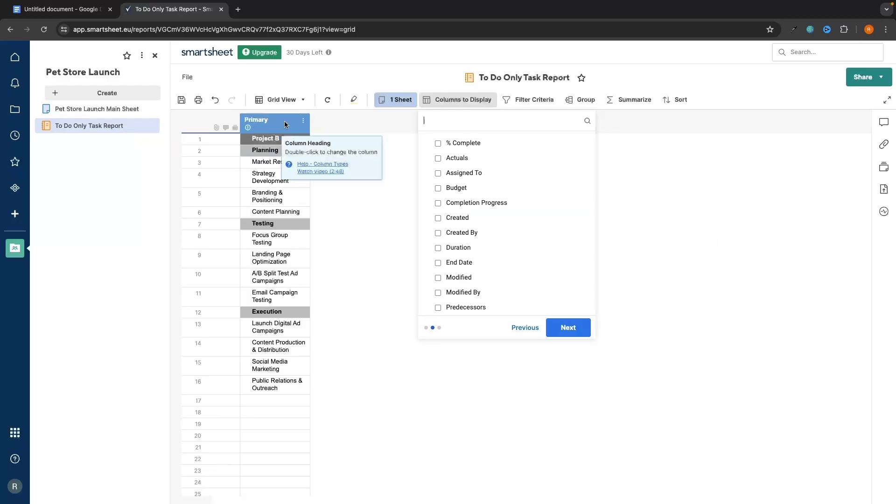
{"action": "left_click", "coordinate": [97, 112]}
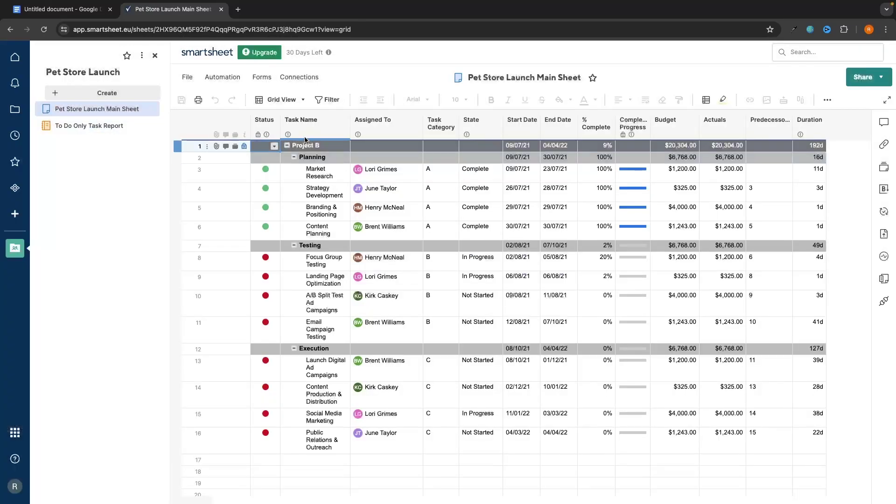
{"action": "left_click", "coordinate": [344, 121]}
{"action": "left_click", "coordinate": [441, 158]}
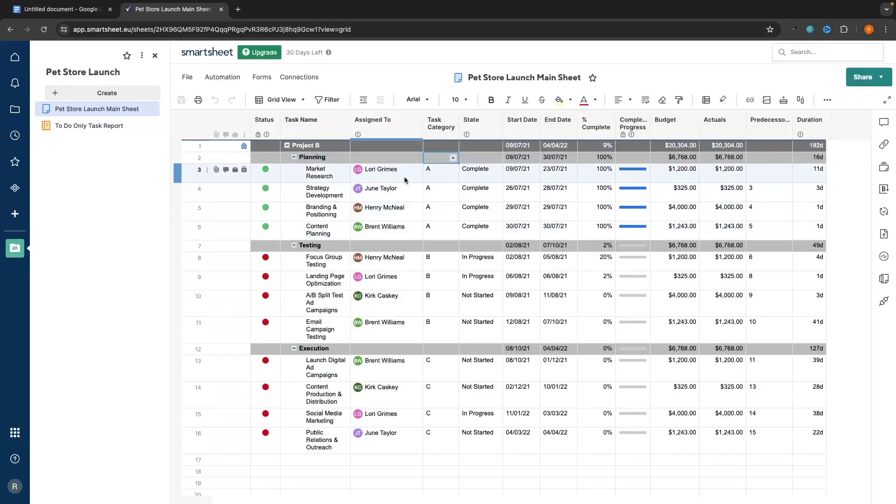
{"action": "left_click", "coordinate": [401, 126]}
{"action": "left_click", "coordinate": [329, 131]}
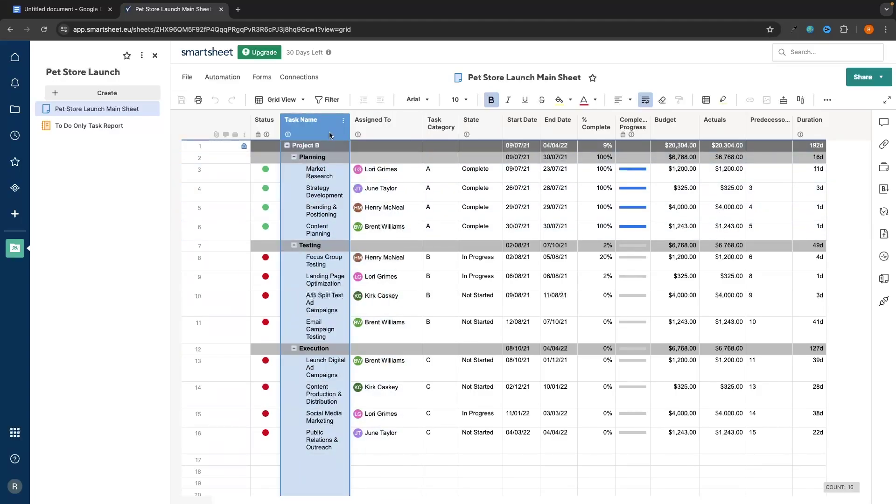
{"action": "left_click", "coordinate": [112, 123]}
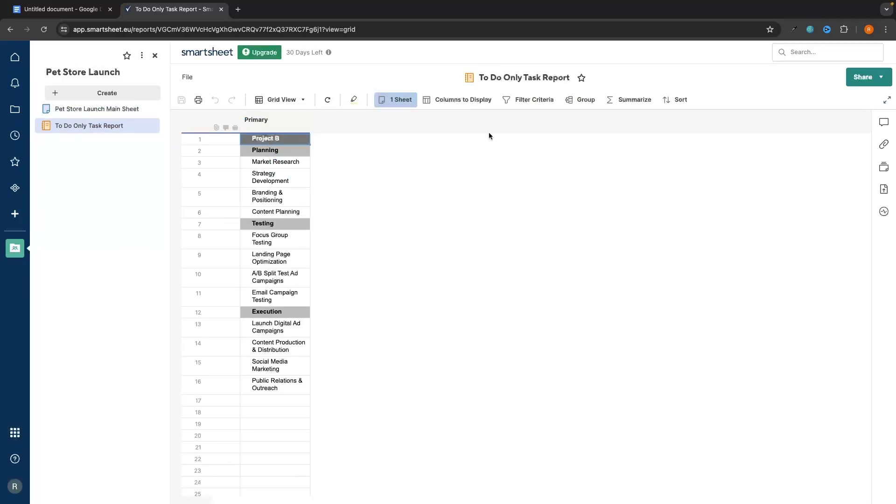
Display Status, Start Date, End Date, % Complete and Assigned To columns in the report
{"action": "left_click", "coordinate": [468, 100]}
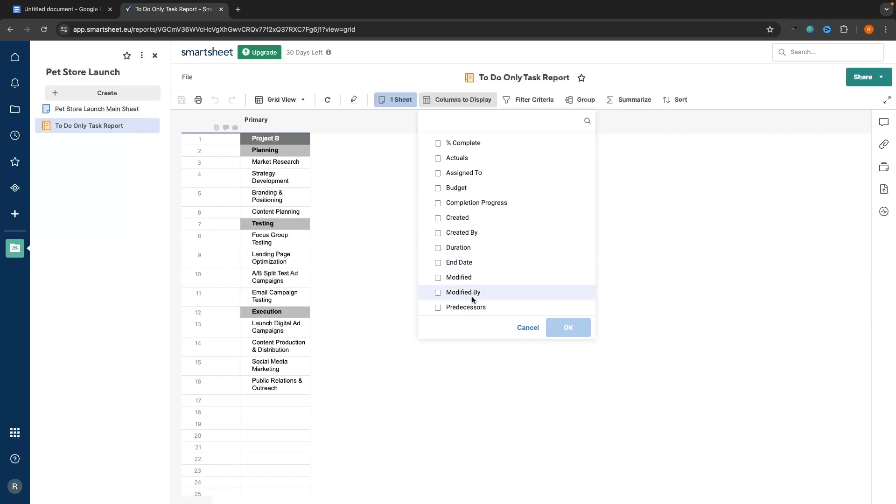
{"action": "scroll", "coordinate": [472, 296], "scroll_direction": "down", "scroll_amount": 1}
{"action": "scroll", "coordinate": [489, 265], "scroll_direction": "down", "scroll_amount": 1}
{"action": "scroll", "coordinate": [446, 146], "scroll_direction": "up", "scroll_amount": 3}
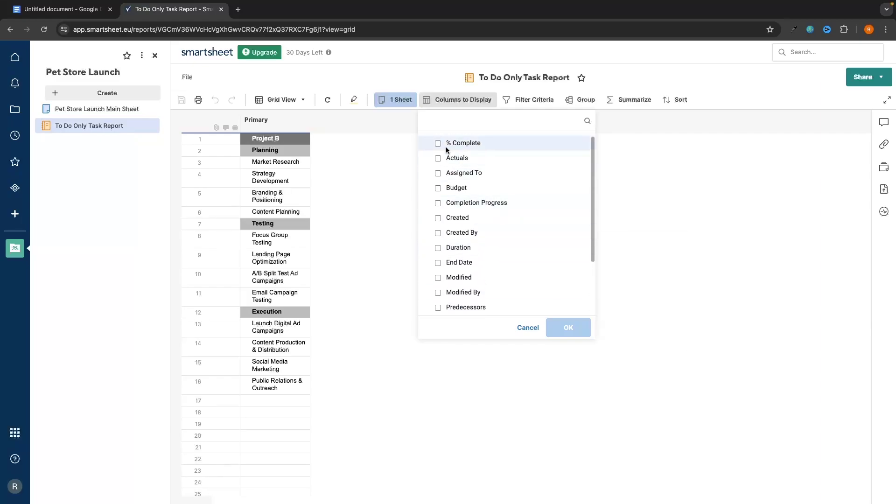
{"action": "scroll", "coordinate": [521, 246], "scroll_direction": "down", "scroll_amount": 2}
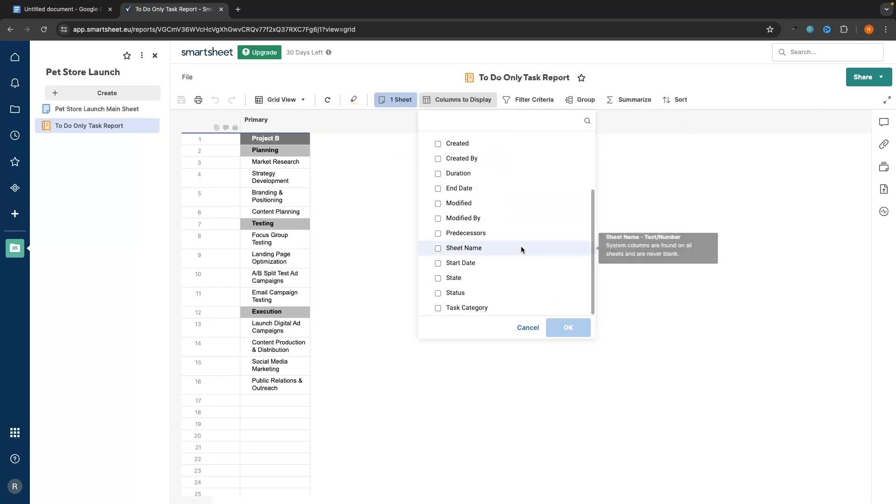
{"action": "left_click", "coordinate": [474, 292]}
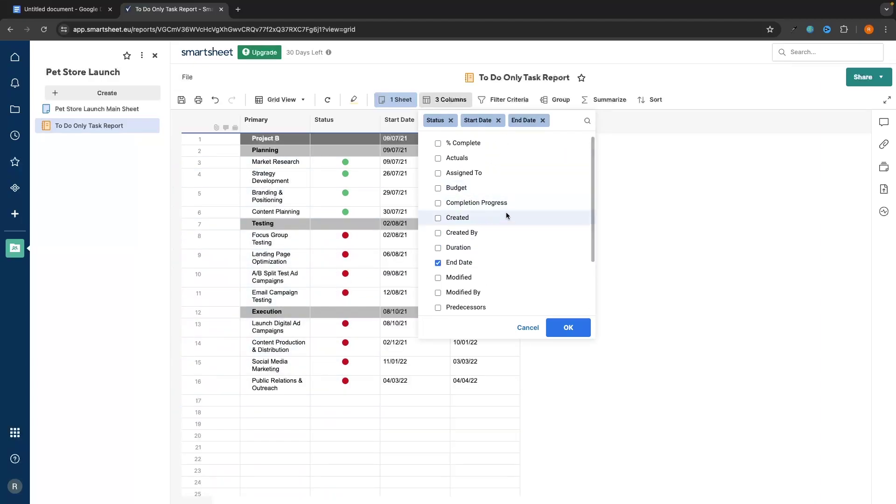
{"action": "left_click", "coordinate": [470, 144]}
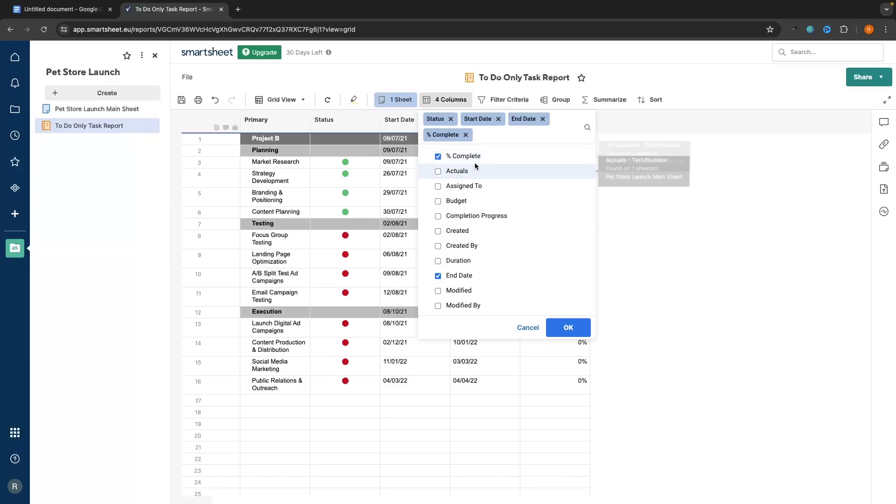
{"action": "left_click", "coordinate": [464, 187]}
{"action": "scroll", "coordinate": [503, 182], "scroll_direction": "down", "scroll_amount": 3}
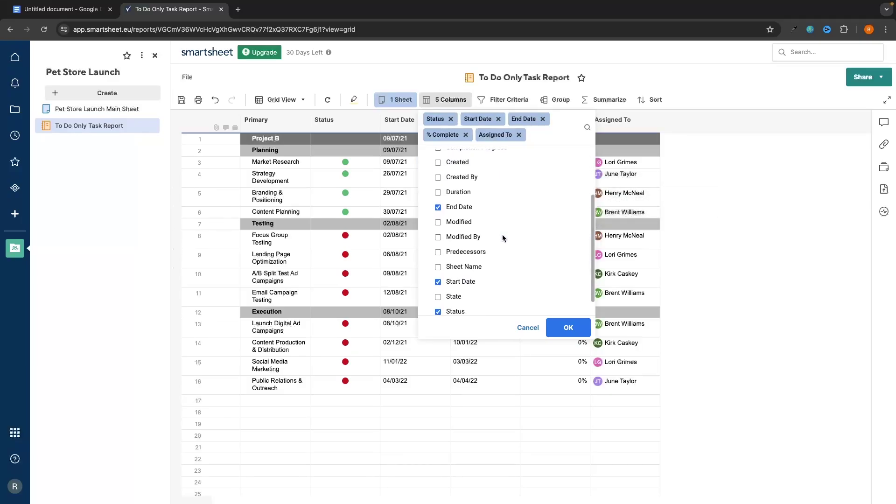
{"action": "scroll", "coordinate": [503, 238], "scroll_direction": "up", "scroll_amount": 3}
{"action": "scroll", "coordinate": [503, 251], "scroll_direction": "down", "scroll_amount": 4}
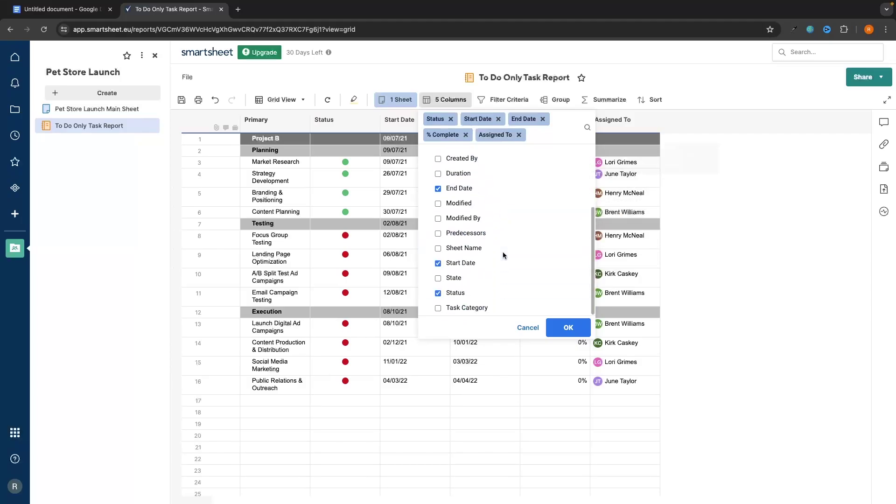
{"action": "left_click", "coordinate": [565, 329]}
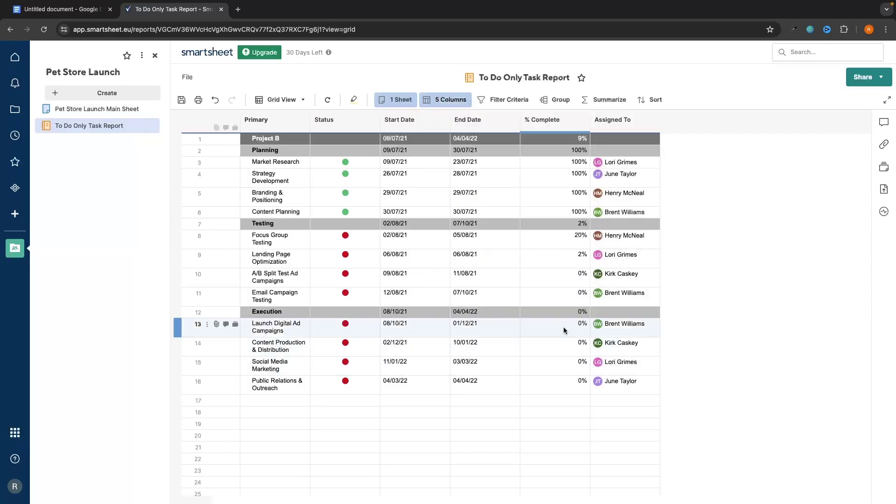
Filter the report to rows where Status contains 'R'
{"action": "left_click", "coordinate": [500, 102]}
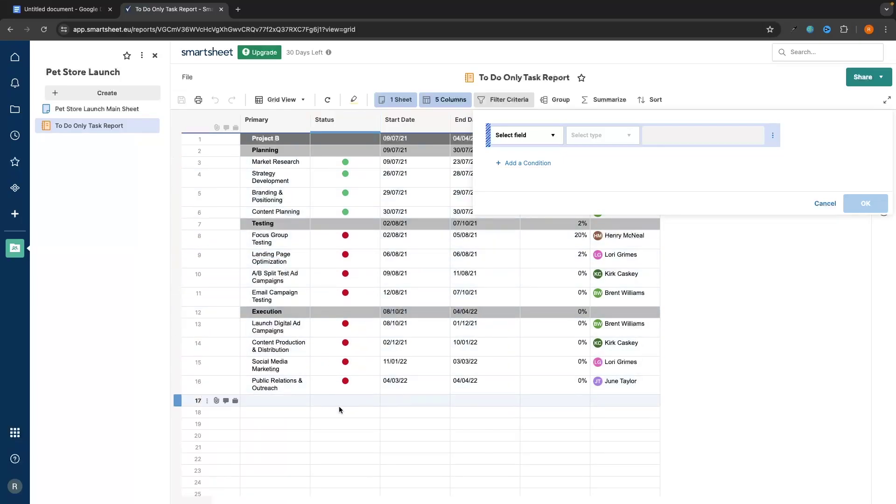
{"action": "left_click", "coordinate": [511, 140]}
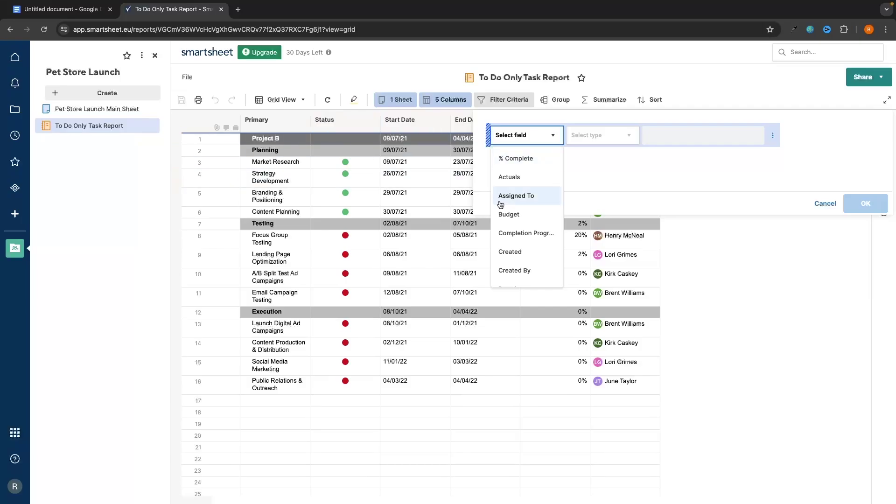
{"action": "scroll", "coordinate": [518, 217], "scroll_direction": "down", "scroll_amount": 5}
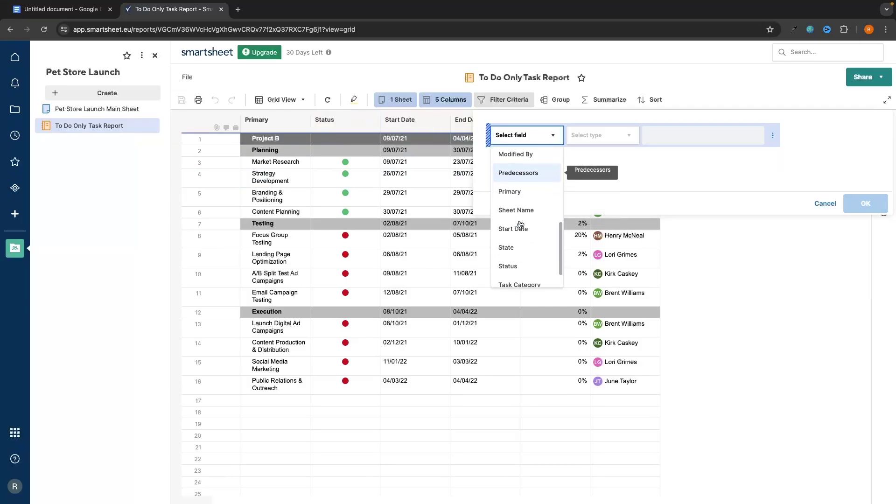
{"action": "left_click", "coordinate": [520, 256]}
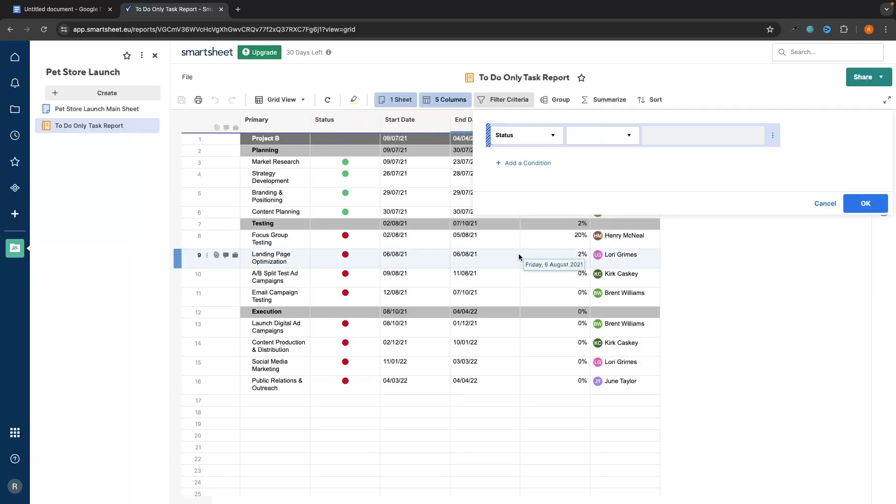
{"action": "left_click", "coordinate": [591, 136]}
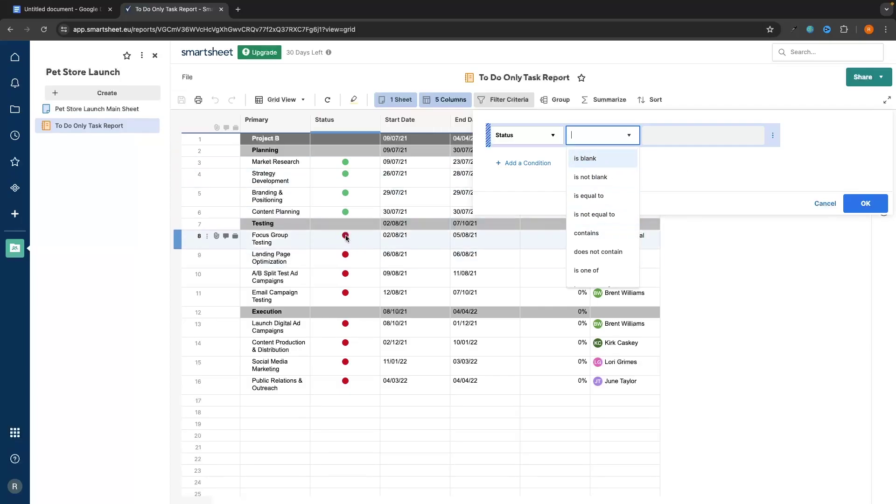
{"action": "left_click", "coordinate": [587, 233]}
{"action": "type", "text": "Red"}
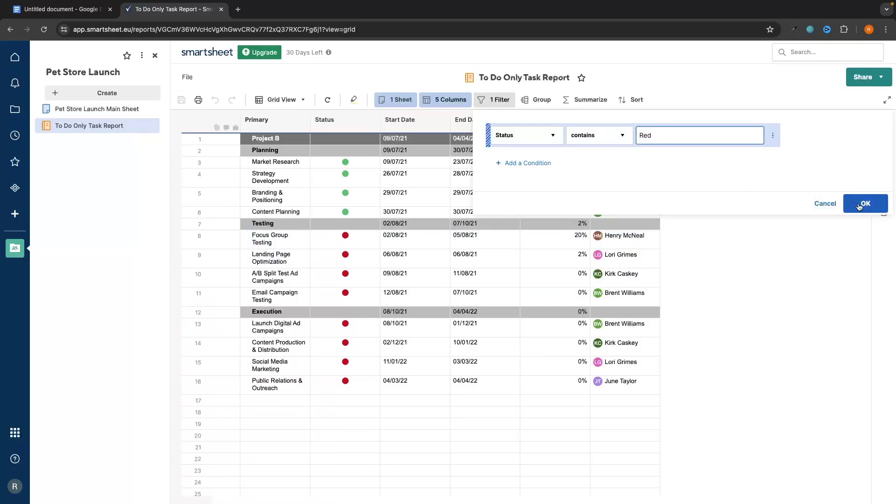
{"action": "left_click", "coordinate": [865, 204]}
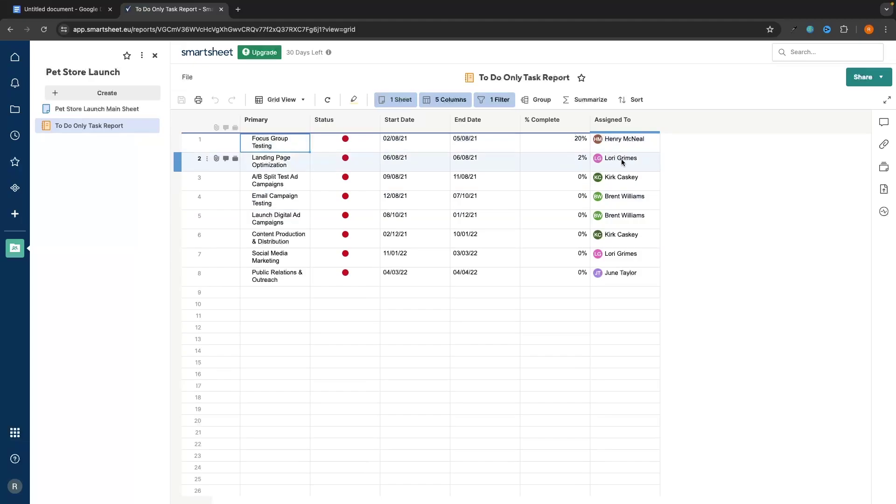
Create a new row report sourcing its rows from Pet Store Launch Main Sheet
{"action": "left_click", "coordinate": [100, 93]}
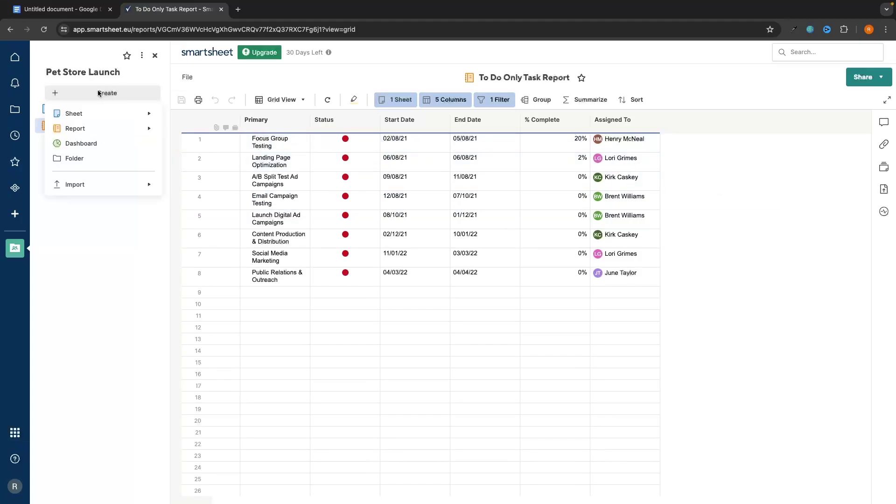
{"action": "mouse_move", "coordinate": [89, 137]}
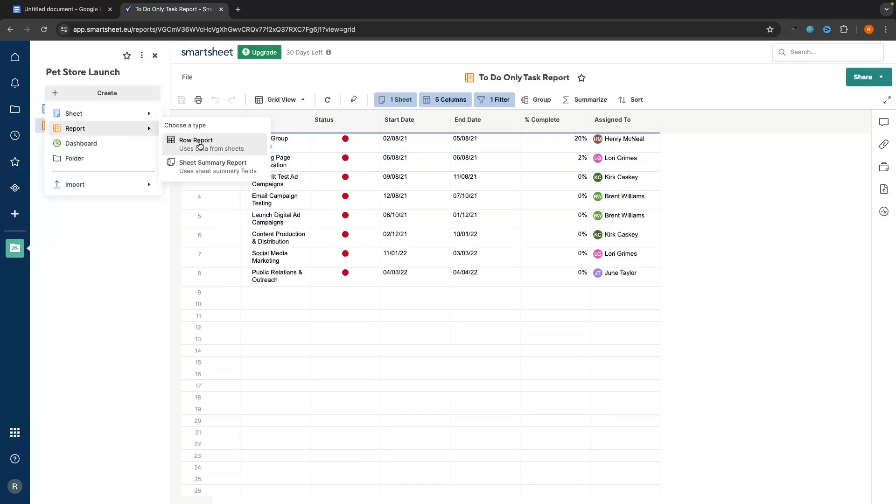
{"action": "left_click", "coordinate": [200, 145]}
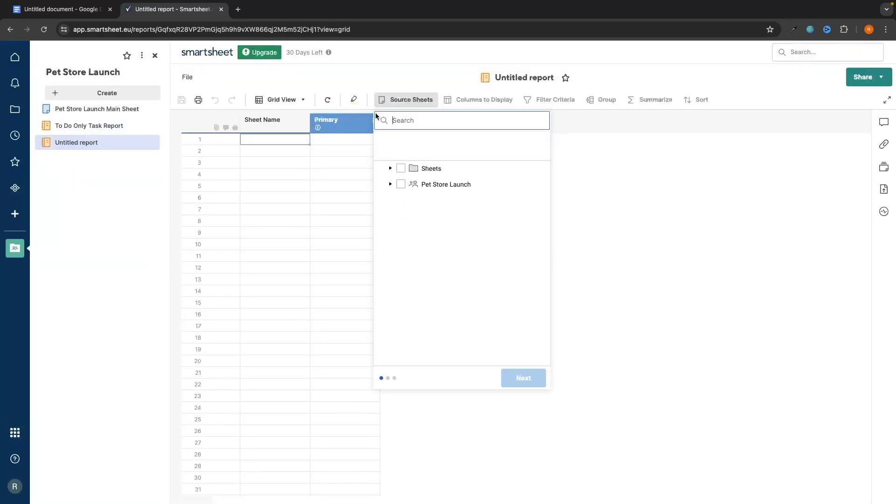
{"action": "left_click", "coordinate": [391, 184]}
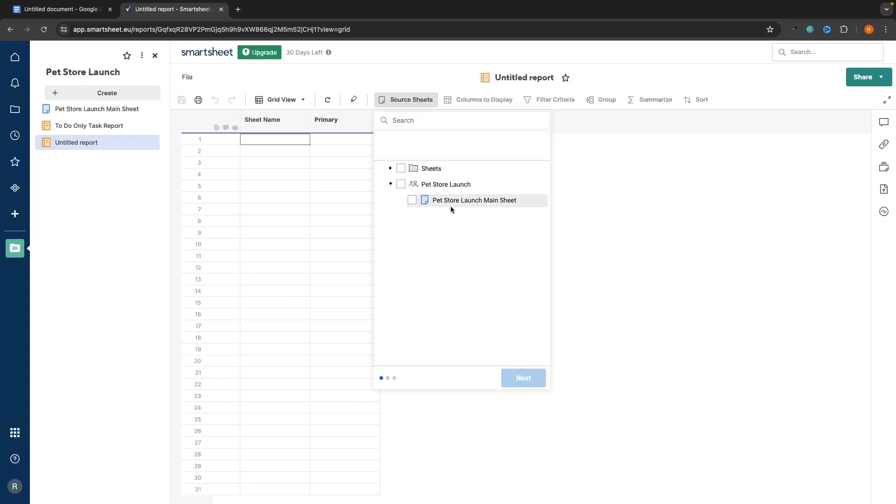
{"action": "left_click", "coordinate": [487, 201]}
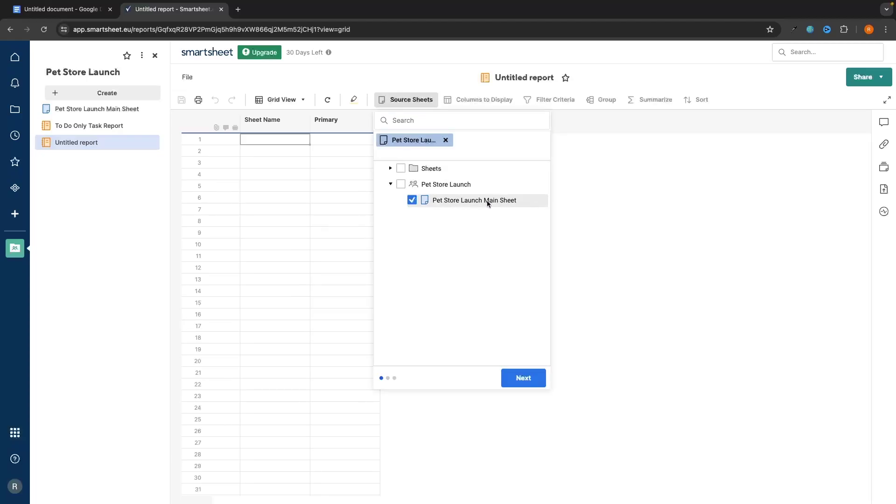
{"action": "left_click", "coordinate": [517, 380]}
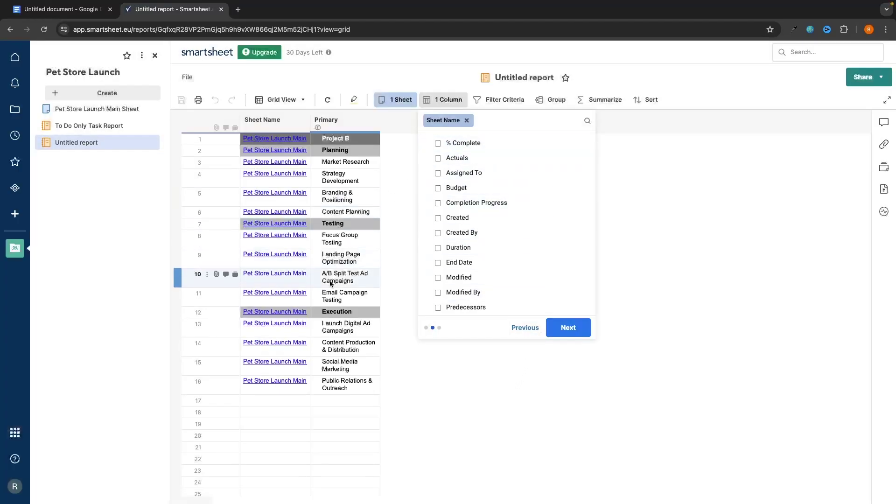
Remove Sheet Name from the report columns and add Assigned To
{"action": "left_click", "coordinate": [467, 120]}
{"action": "scroll", "coordinate": [518, 230], "scroll_direction": "down", "scroll_amount": 3}
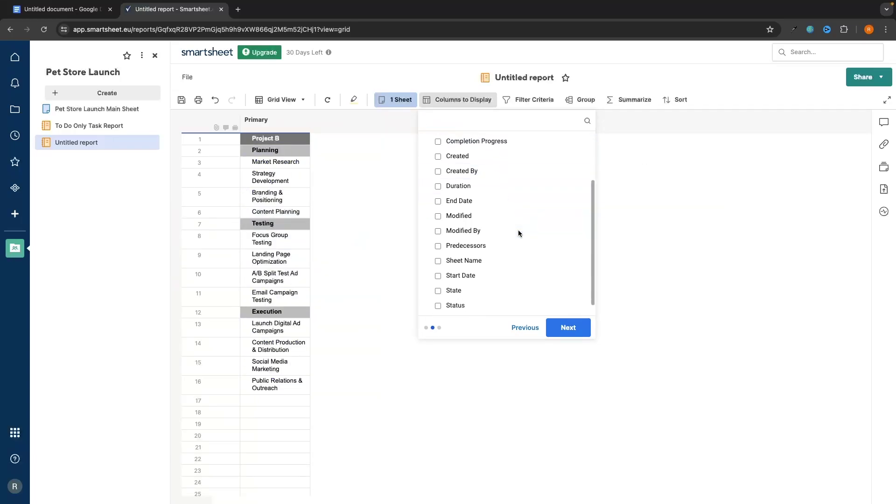
{"action": "scroll", "coordinate": [518, 230], "scroll_direction": "down", "scroll_amount": 1}
{"action": "scroll", "coordinate": [511, 223], "scroll_direction": "up", "scroll_amount": 3}
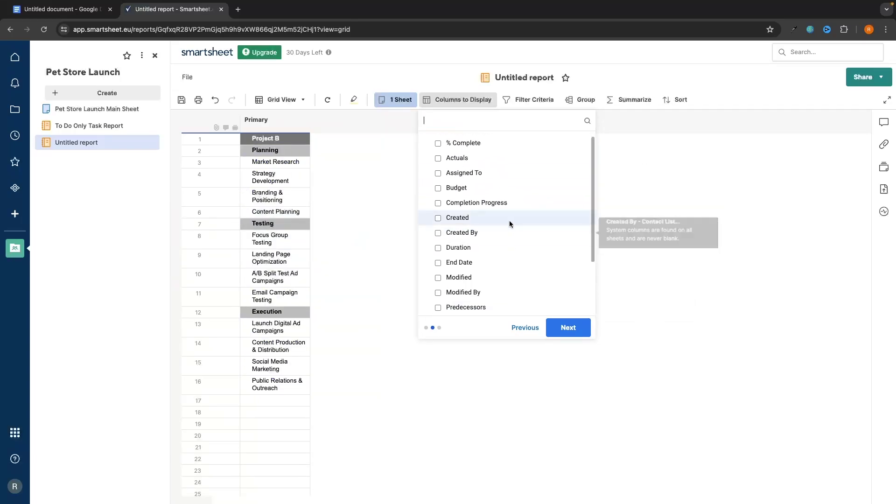
{"action": "left_click", "coordinate": [480, 176]}
{"action": "scroll", "coordinate": [532, 242], "scroll_direction": "down", "scroll_amount": 2}
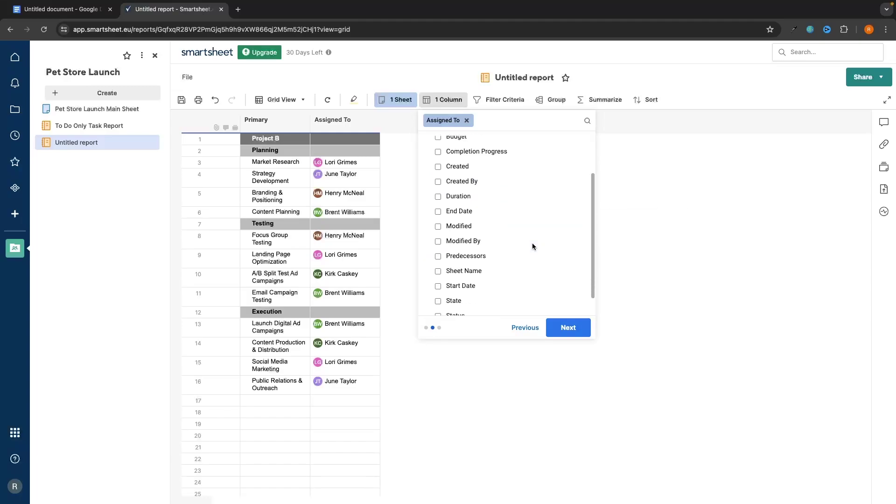
{"action": "scroll", "coordinate": [532, 246], "scroll_direction": "down", "scroll_amount": 1}
Add Status, Start Date, End Date and % Complete columns to the report
{"action": "left_click", "coordinate": [457, 292]}
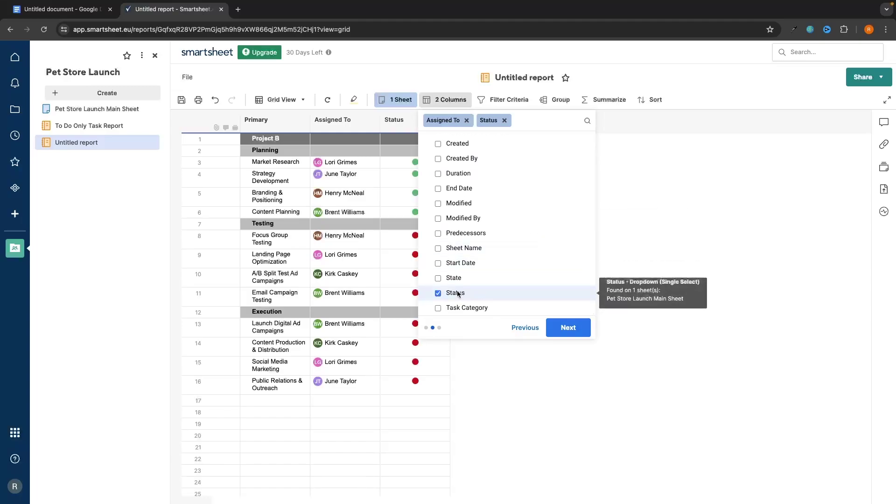
{"action": "left_click", "coordinate": [473, 263]}
{"action": "scroll", "coordinate": [471, 252], "scroll_direction": "up", "scroll_amount": 2}
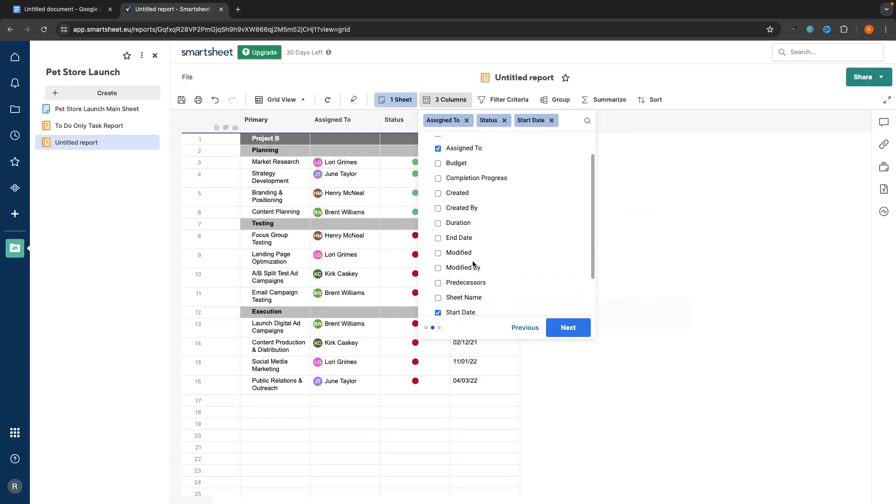
{"action": "left_click", "coordinate": [467, 238]}
{"action": "scroll", "coordinate": [468, 239], "scroll_direction": "up", "scroll_amount": 2}
{"action": "left_click", "coordinate": [474, 158]}
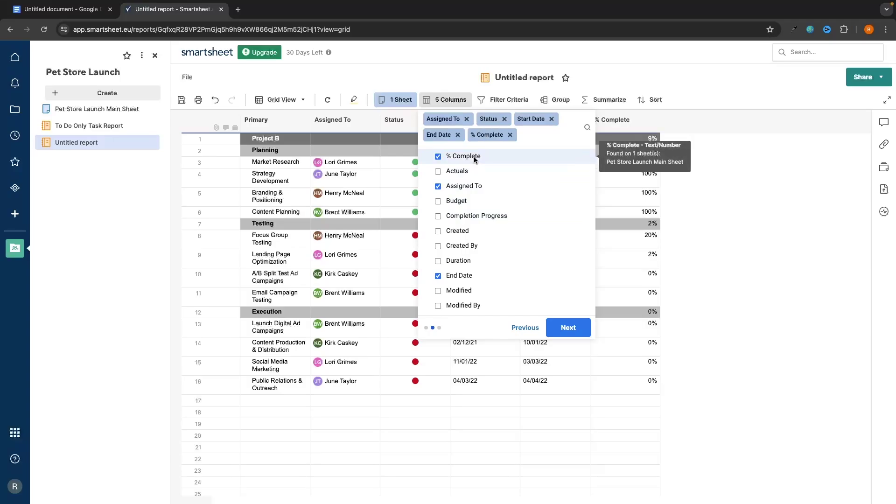
{"action": "scroll", "coordinate": [514, 261], "scroll_direction": "down", "scroll_amount": 3}
{"action": "scroll", "coordinate": [516, 242], "scroll_direction": "up", "scroll_amount": 3}
{"action": "scroll", "coordinate": [517, 241], "scroll_direction": "down", "scroll_amount": 2}
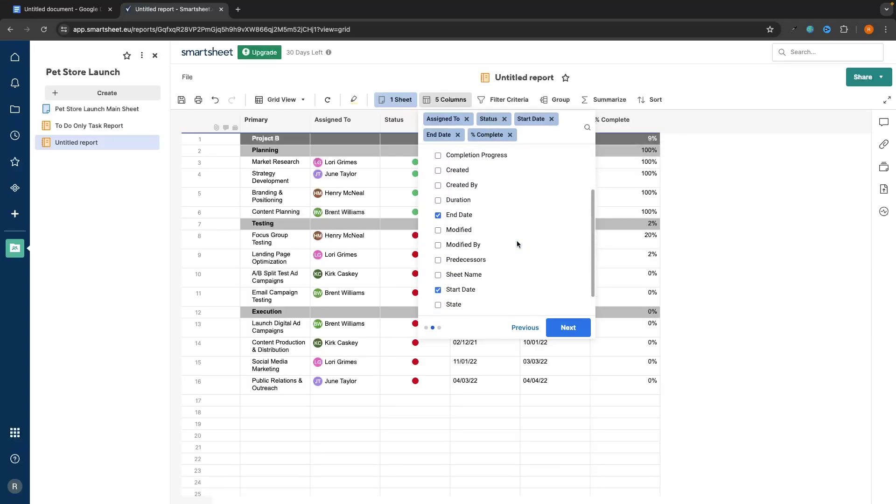
{"action": "scroll", "coordinate": [517, 240], "scroll_direction": "down", "scroll_amount": 2}
{"action": "left_click", "coordinate": [569, 323]}
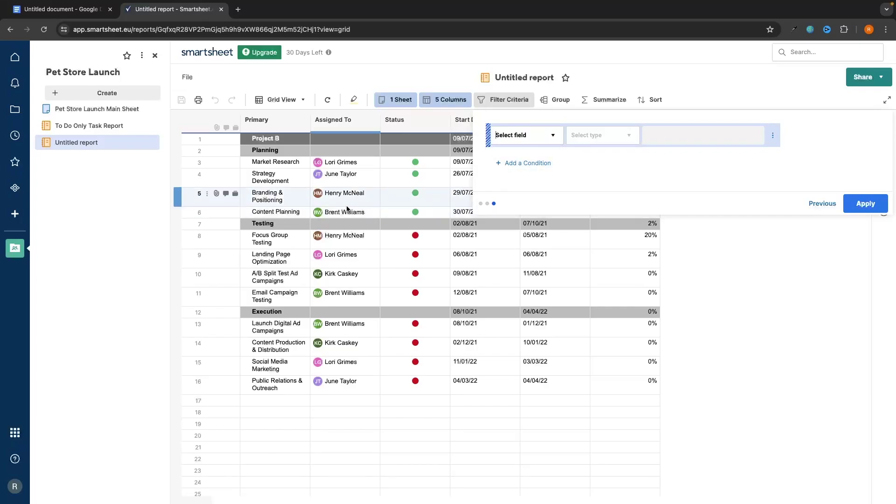
Add a filter condition: Assigned To contains the first team member's name
{"action": "mouse_move", "coordinate": [349, 216]}
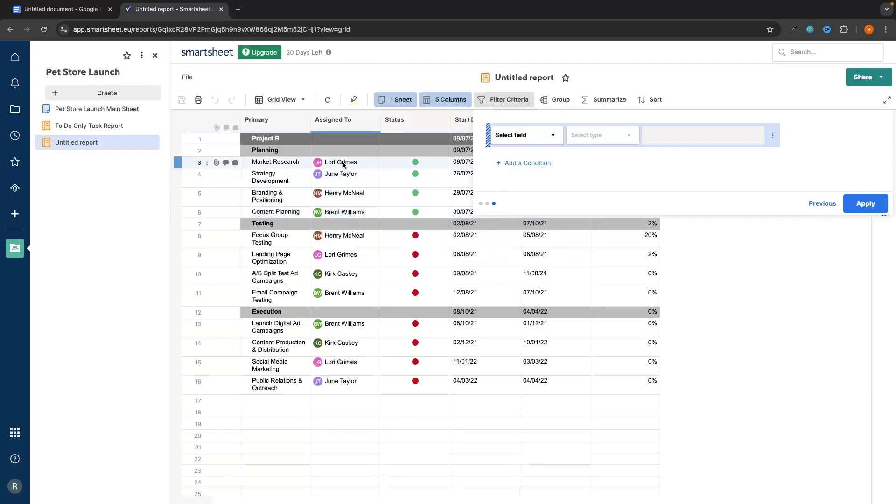
{"action": "left_click", "coordinate": [532, 135]}
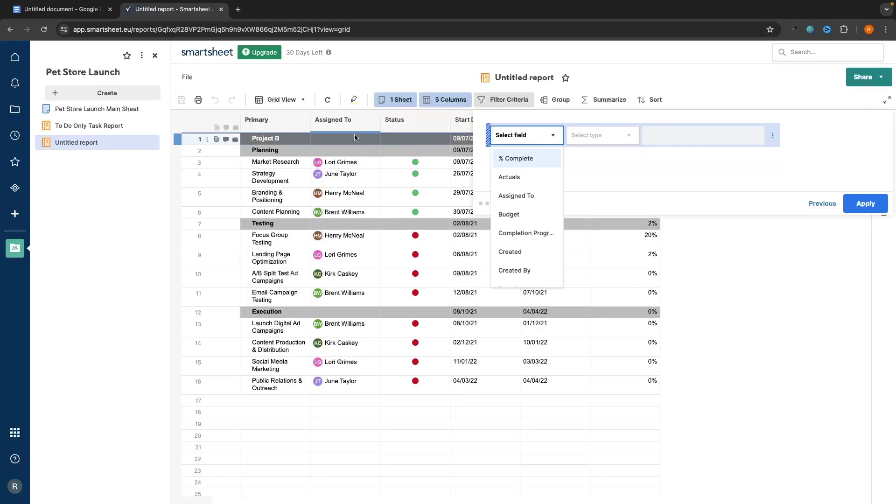
{"action": "left_click", "coordinate": [516, 195]}
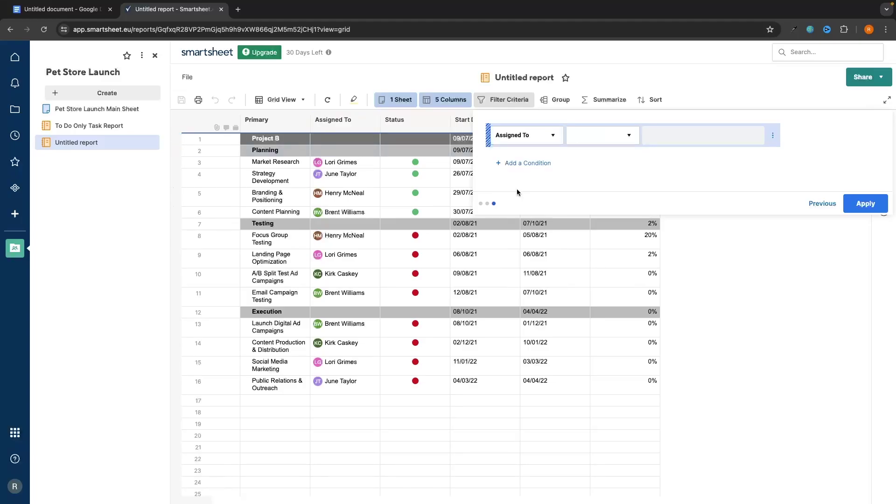
{"action": "left_click", "coordinate": [615, 141]}
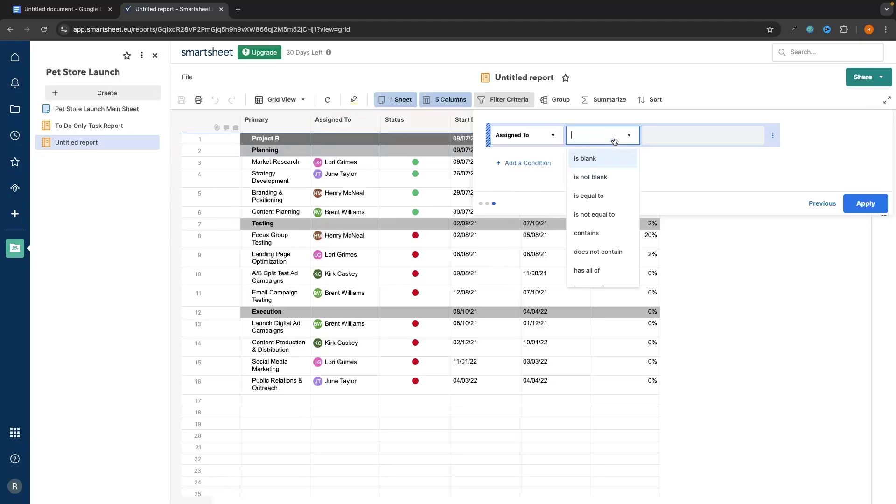
{"action": "left_click", "coordinate": [587, 233]}
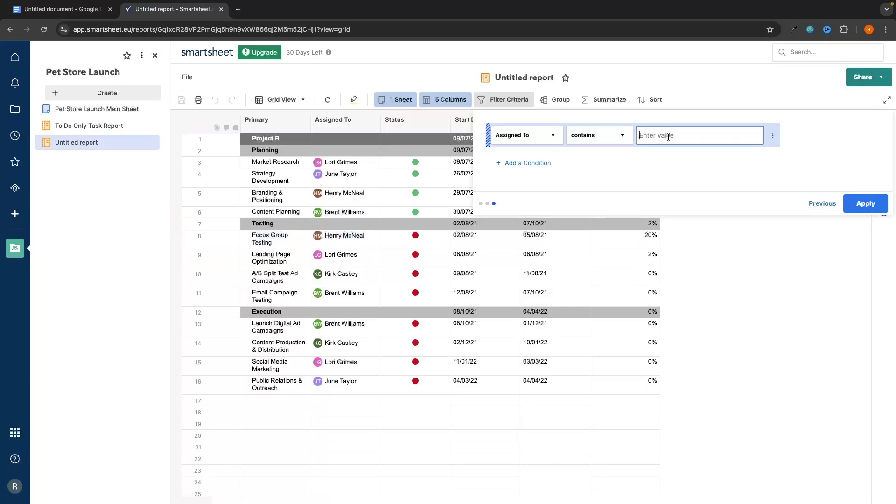
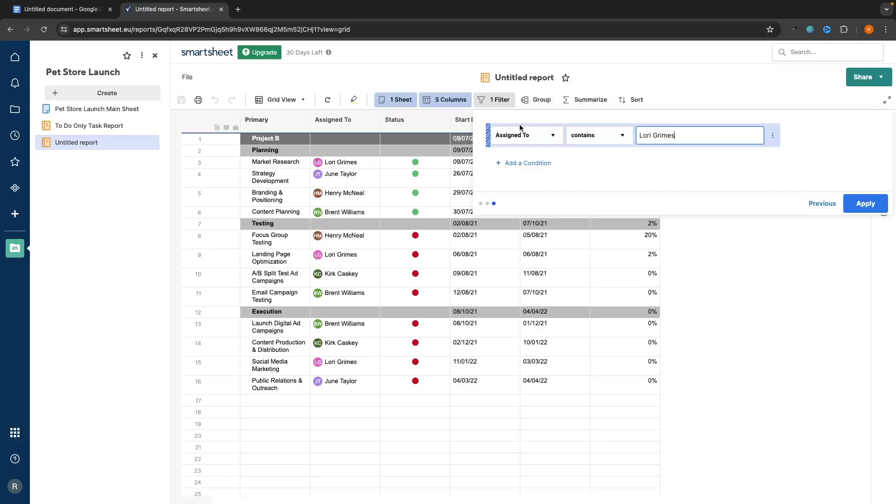
Add a second condition: Assigned To contains the second team member's full name
{"action": "left_click", "coordinate": [522, 163]}
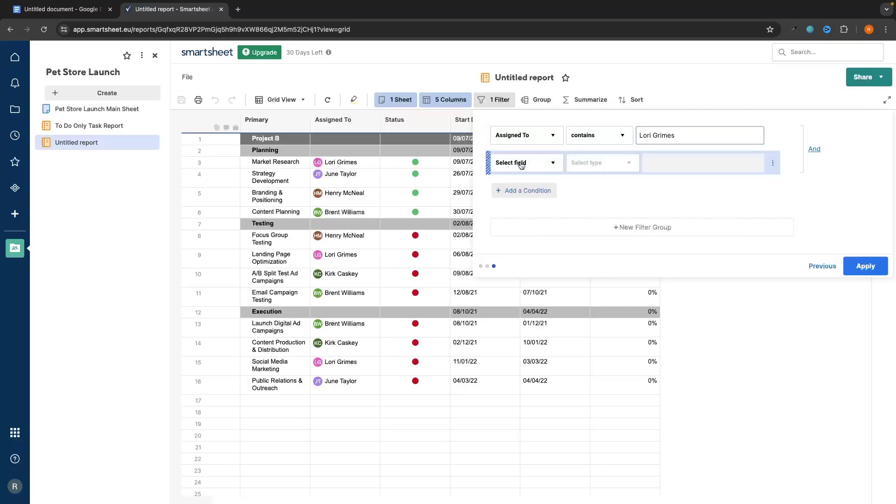
{"action": "left_click", "coordinate": [525, 163]}
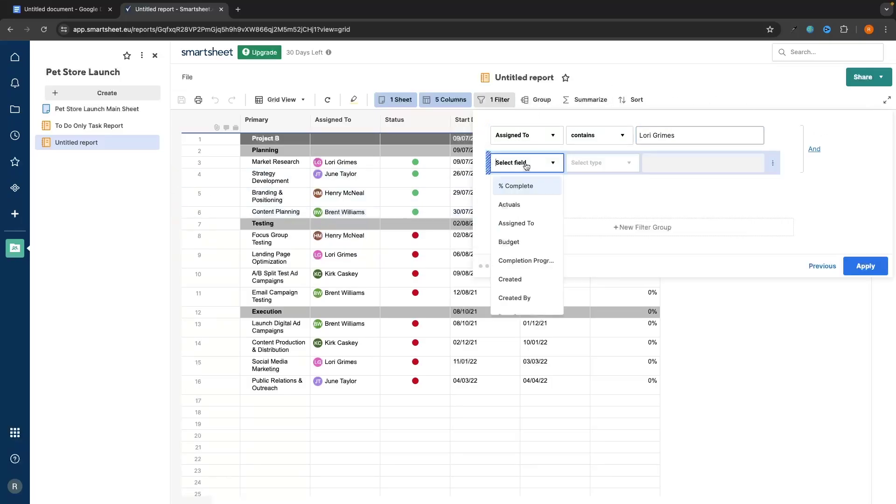
{"action": "left_click", "coordinate": [532, 222]}
{"action": "left_click", "coordinate": [599, 163]}
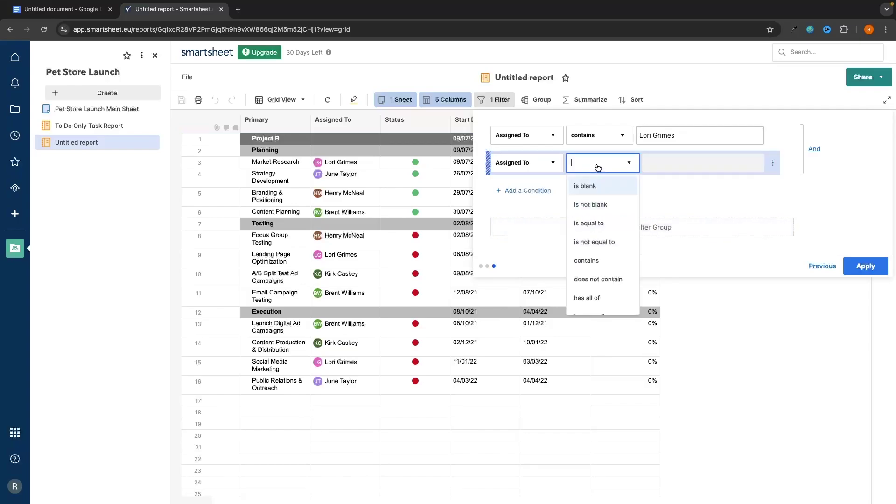
{"action": "left_click", "coordinate": [603, 261]}
{"action": "left_click", "coordinate": [660, 168]}
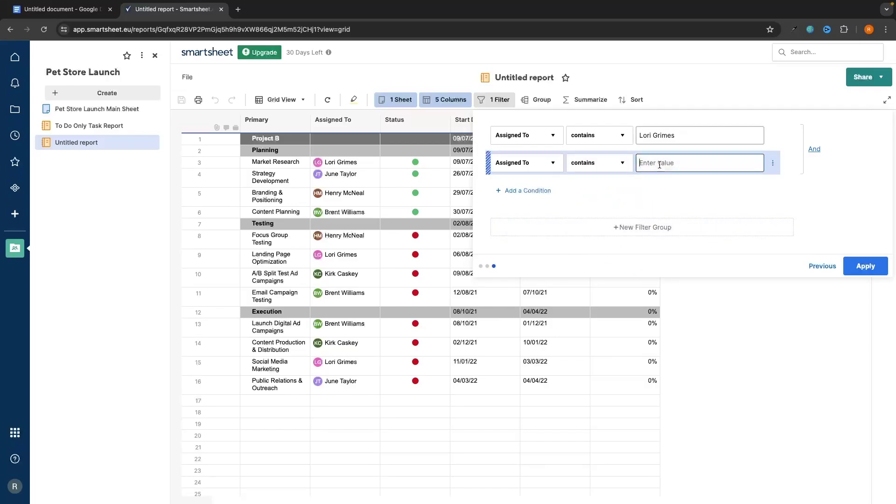
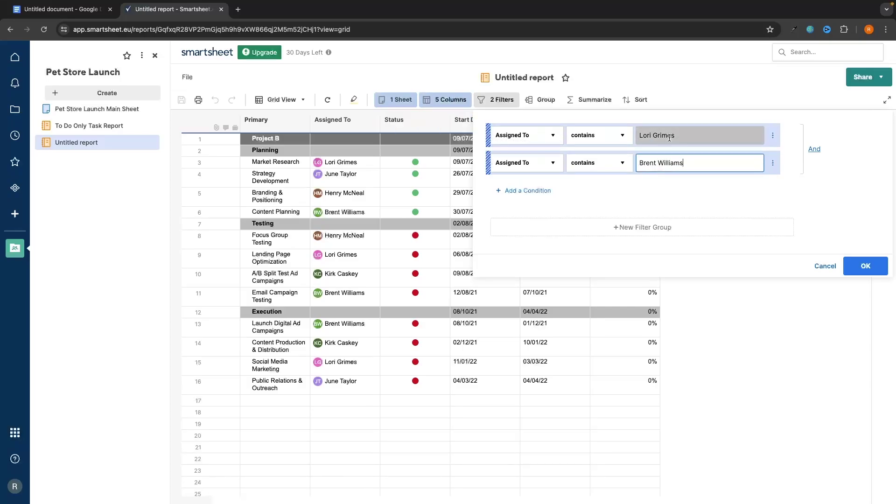
{"action": "mouse_move", "coordinate": [335, 164]}
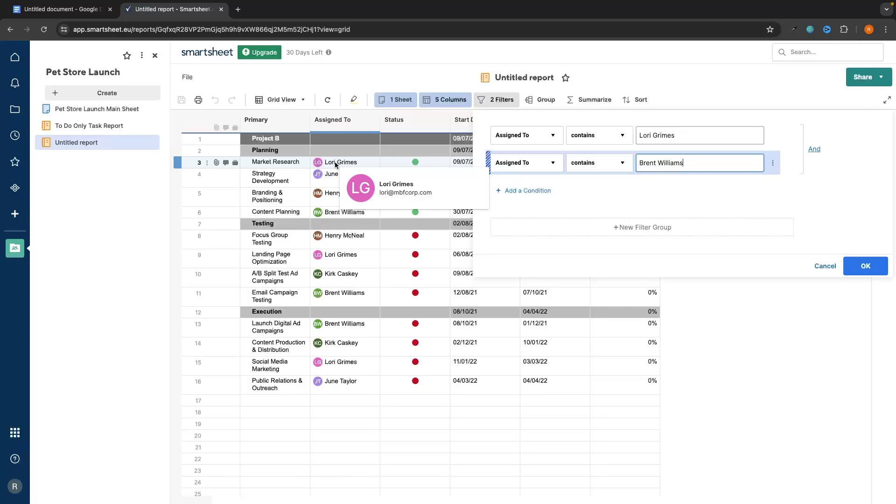
Change the two Assigned To filter conditions from And to Or, leaving six matching tasks
{"action": "left_click", "coordinate": [866, 266]}
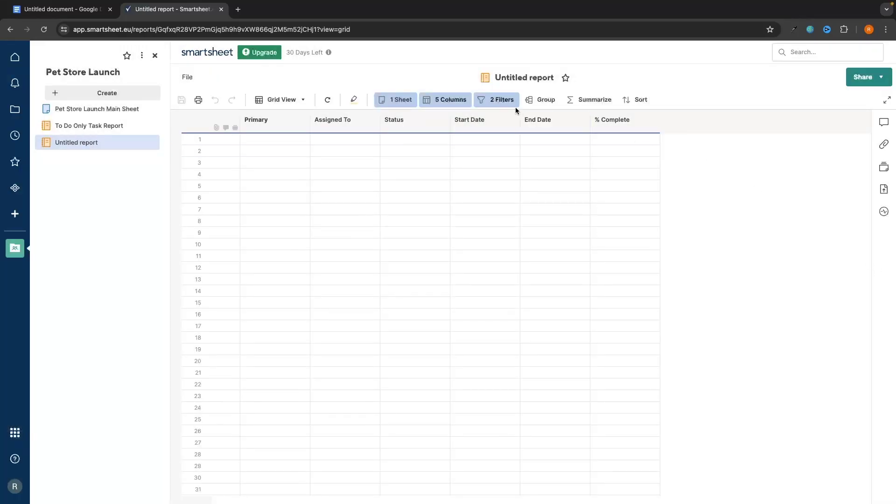
{"action": "left_click", "coordinate": [486, 96]}
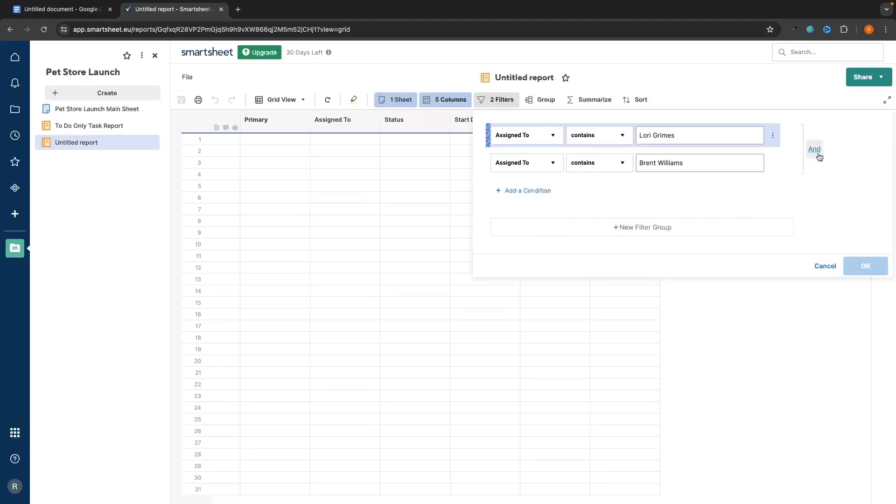
{"action": "left_click", "coordinate": [819, 155]}
{"action": "left_click", "coordinate": [861, 266]}
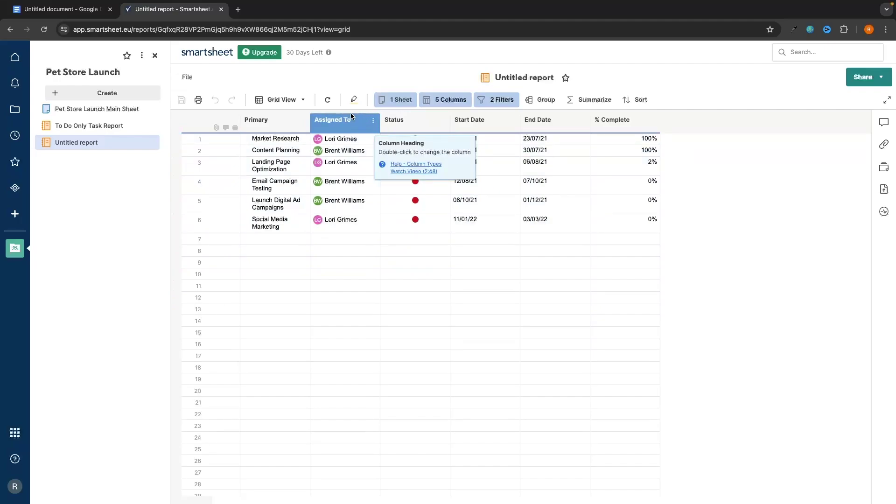
Rename the report to 'Assigned to' followed by the two assignees' names joined by 'or'
{"action": "left_click", "coordinate": [518, 77]}
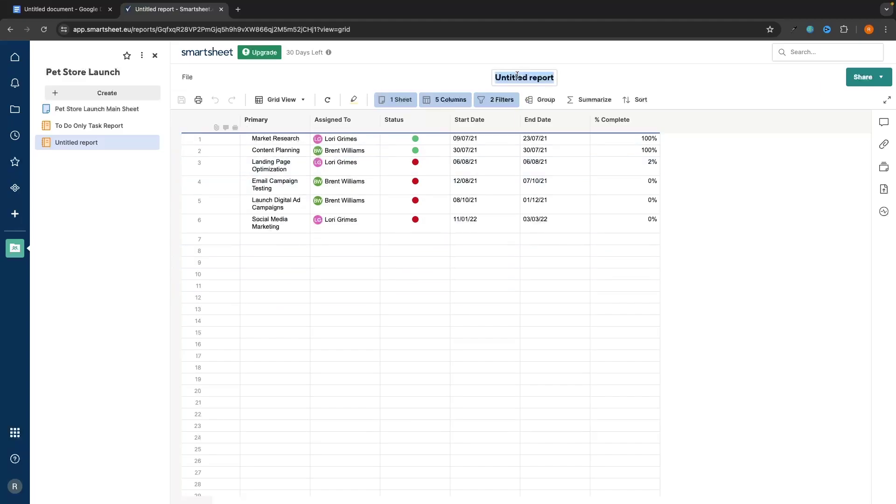
{"action": "type", "text": "Assigned to"}
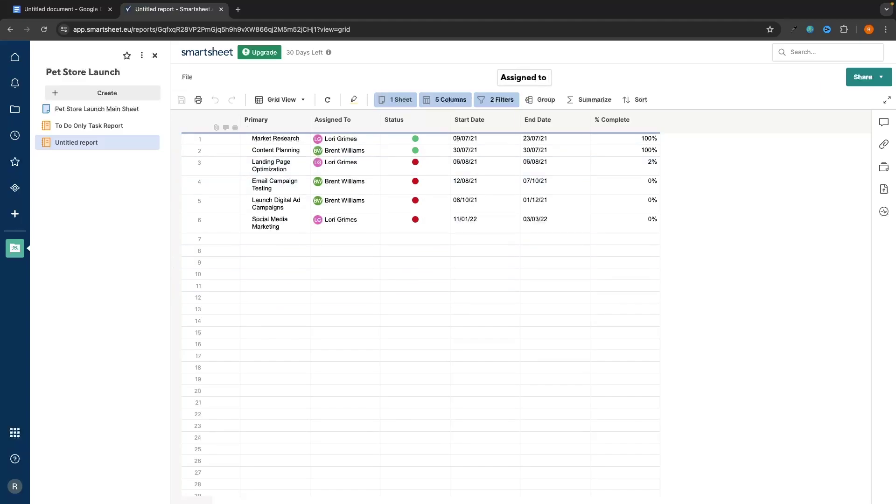
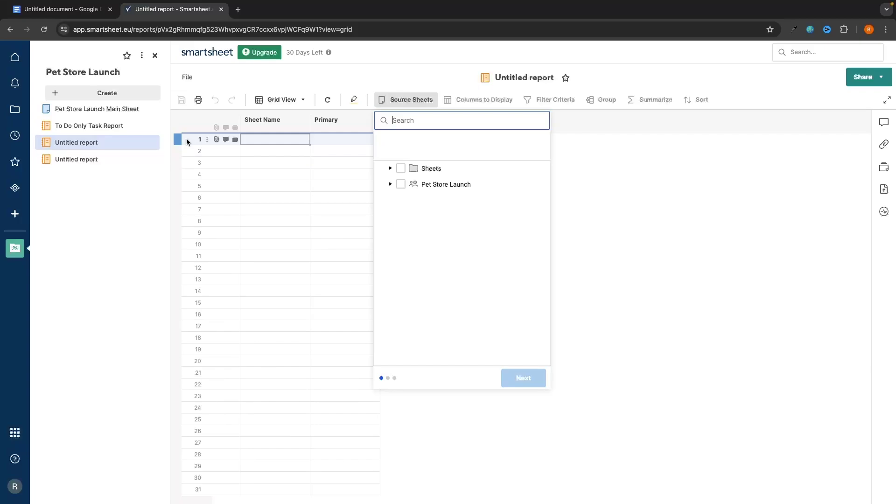
Choose Pet Store Launch Main Sheet from the Pet Store Launch workspace as the report source
{"action": "left_click", "coordinate": [442, 184]}
{"action": "left_click", "coordinate": [435, 184]}
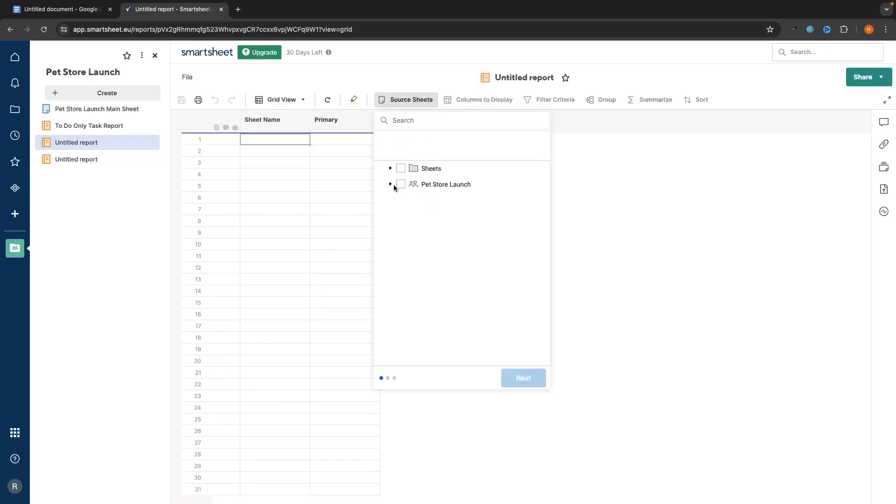
{"action": "left_click", "coordinate": [392, 184]}
{"action": "left_click", "coordinate": [412, 200]}
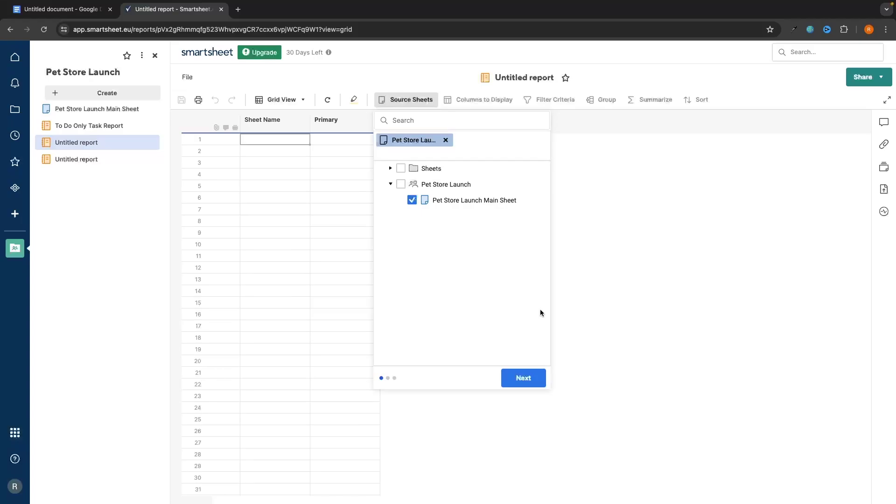
{"action": "left_click", "coordinate": [526, 386]}
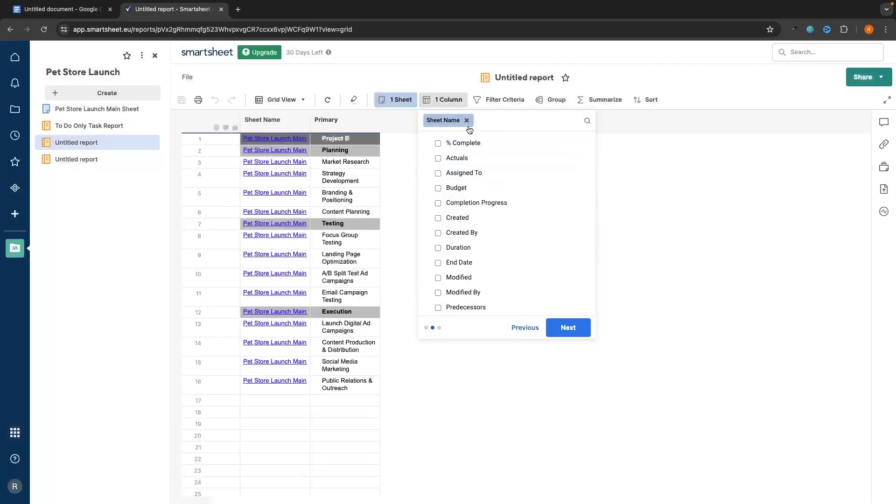
Drop Sheet Name and add % Complete, Assigned To, Budget, Completion Progress, Start Date and End Date columns
{"action": "left_click", "coordinate": [467, 122]}
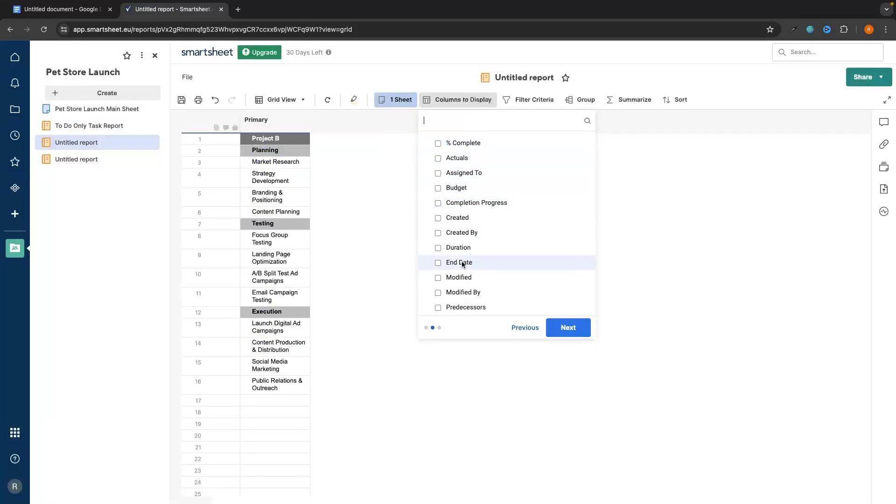
{"action": "left_click", "coordinate": [471, 145]}
{"action": "left_click", "coordinate": [474, 173]}
{"action": "left_click", "coordinate": [468, 187]}
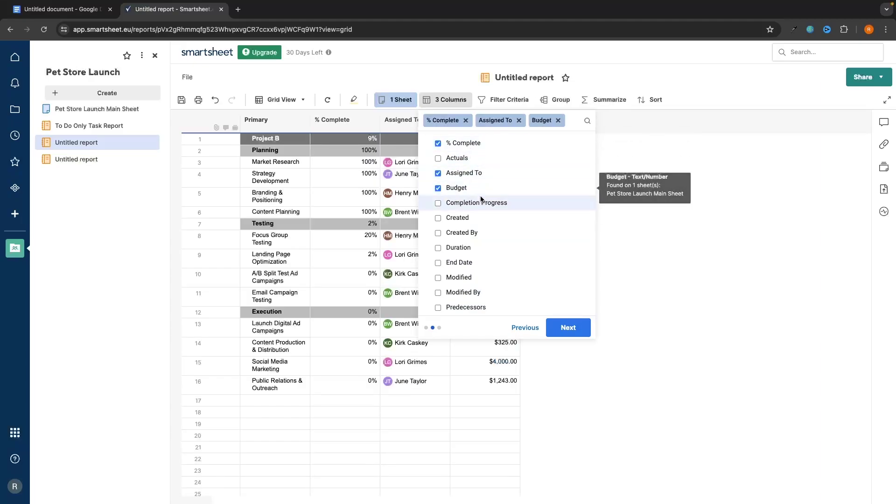
{"action": "left_click", "coordinate": [483, 203]}
{"action": "scroll", "coordinate": [482, 254], "scroll_direction": "down", "scroll_amount": 3}
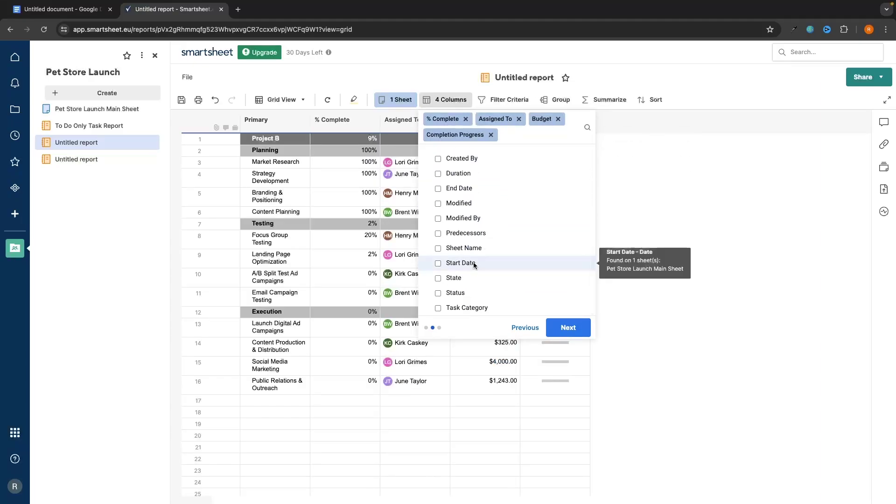
{"action": "left_click", "coordinate": [474, 264]}
{"action": "left_click", "coordinate": [475, 227]}
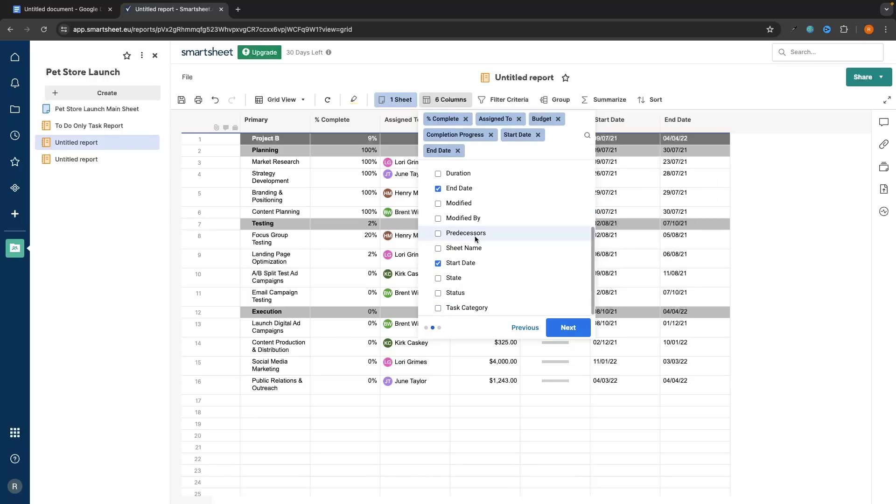
Add the Status column, then filter on % Complete is greater than 1
{"action": "left_click", "coordinate": [470, 290]}
{"action": "left_click", "coordinate": [568, 327]}
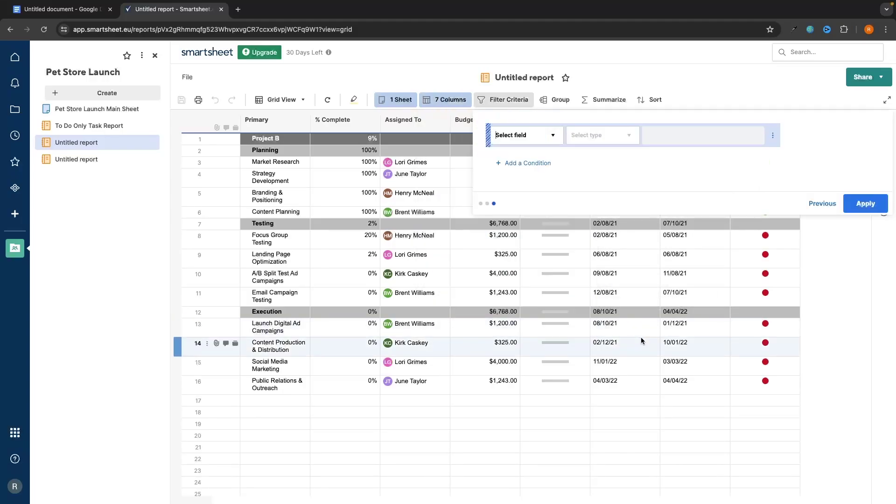
{"action": "left_click", "coordinate": [552, 137]}
{"action": "scroll", "coordinate": [540, 242], "scroll_direction": "down", "scroll_amount": 3}
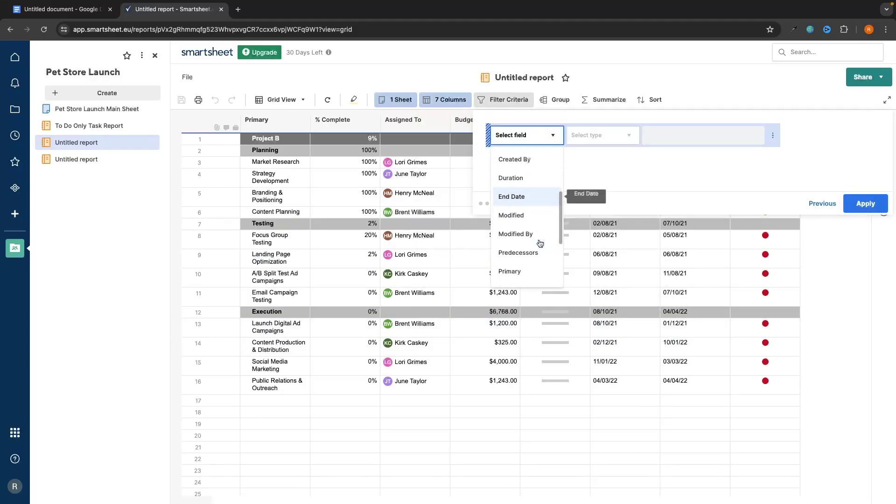
{"action": "scroll", "coordinate": [540, 243], "scroll_direction": "up", "scroll_amount": 3}
{"action": "left_click", "coordinate": [534, 160]}
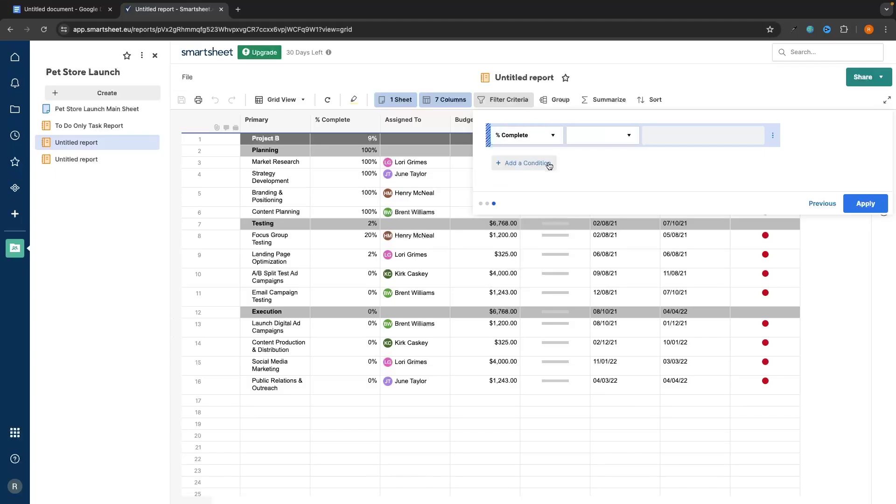
{"action": "left_click", "coordinate": [600, 140]}
{"action": "scroll", "coordinate": [603, 231], "scroll_direction": "down", "scroll_amount": 5}
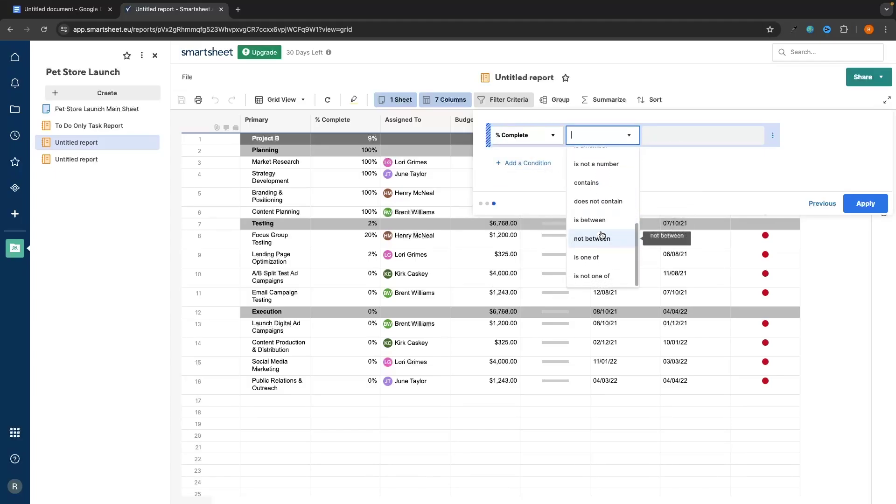
{"action": "scroll", "coordinate": [602, 235], "scroll_direction": "up", "scroll_amount": 5}
{"action": "scroll", "coordinate": [609, 168], "scroll_direction": "down", "scroll_amount": 1}
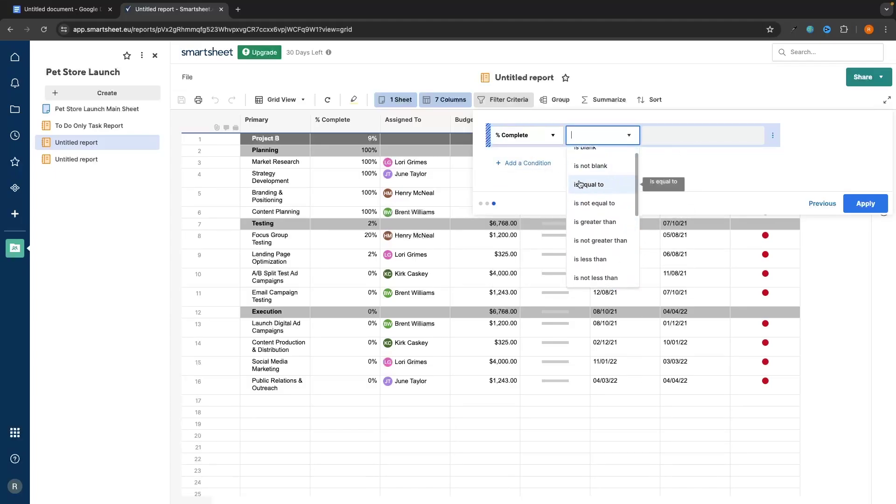
{"action": "scroll", "coordinate": [609, 175], "scroll_direction": "up", "scroll_amount": 1}
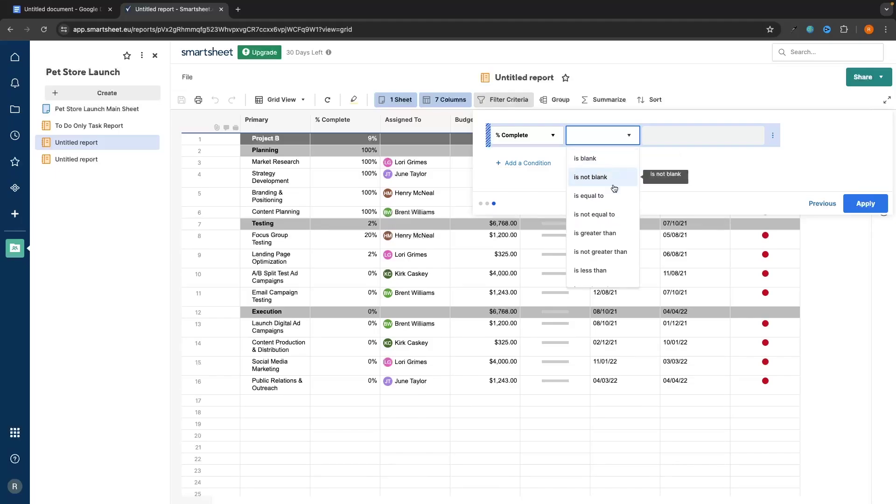
{"action": "left_click", "coordinate": [589, 234]}
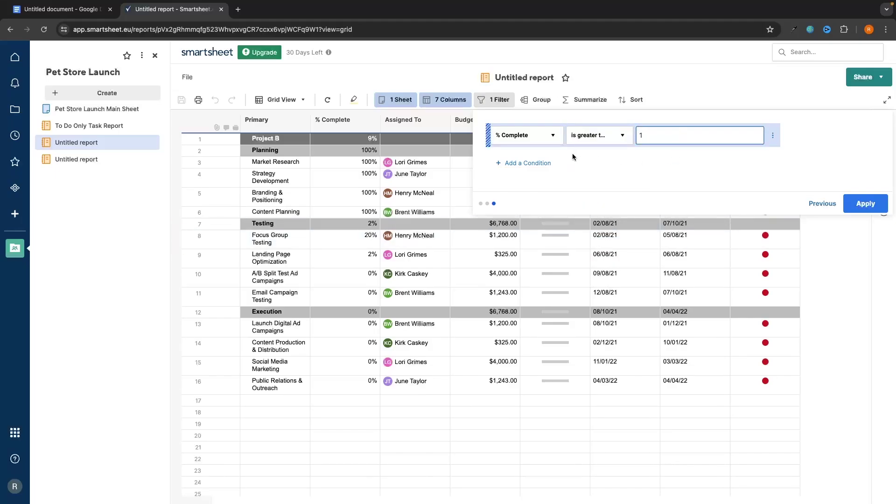
Add a second condition, % Complete is less than 30, and apply the filter
{"action": "left_click", "coordinate": [542, 163]}
{"action": "left_click", "coordinate": [532, 183]}
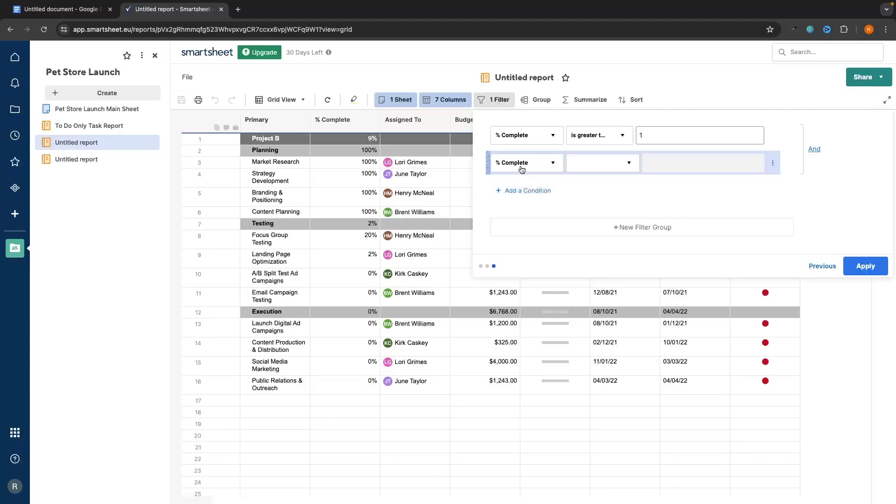
{"action": "left_click", "coordinate": [603, 167]}
{"action": "scroll", "coordinate": [606, 233], "scroll_direction": "down", "scroll_amount": 2}
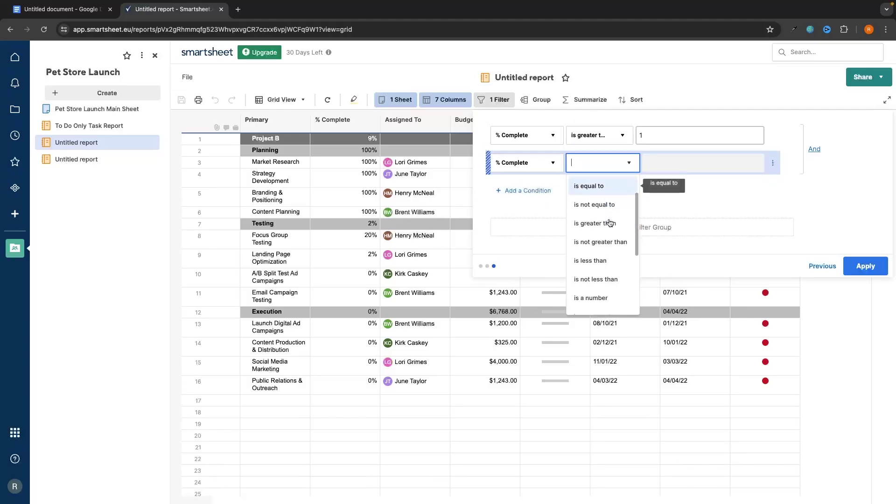
{"action": "left_click", "coordinate": [606, 238]}
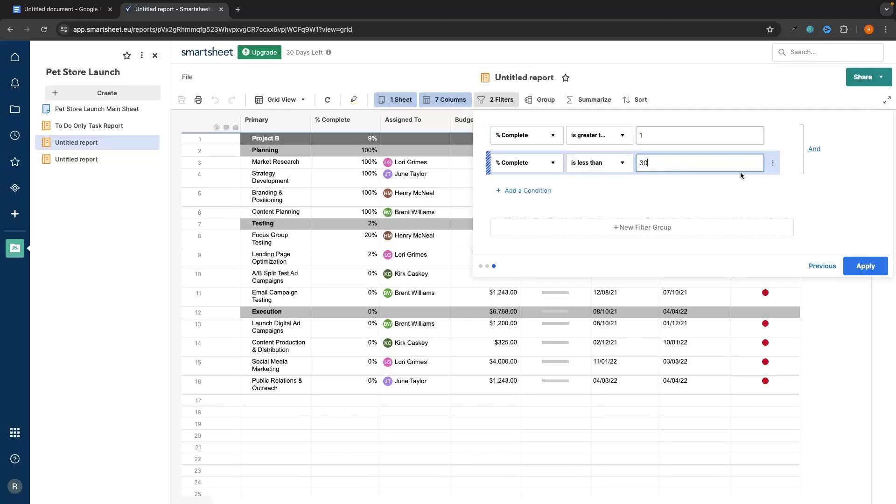
{"action": "left_click", "coordinate": [866, 267]}
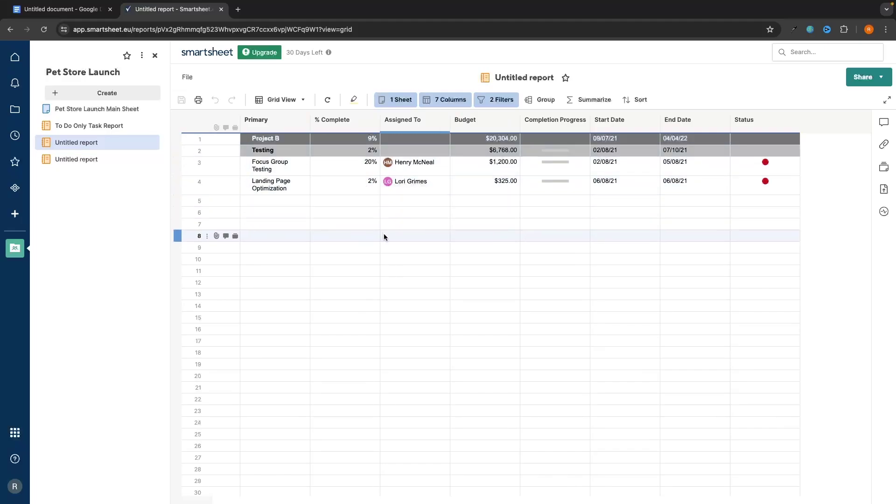
Delete the % Complete greater than 1 and less than 30 filter conditions
{"action": "left_click", "coordinate": [496, 99]}
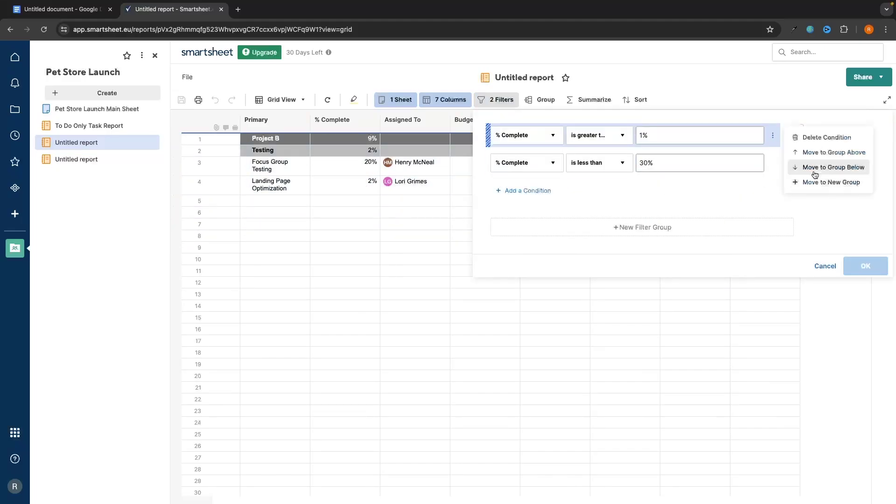
{"action": "left_click", "coordinate": [815, 137]}
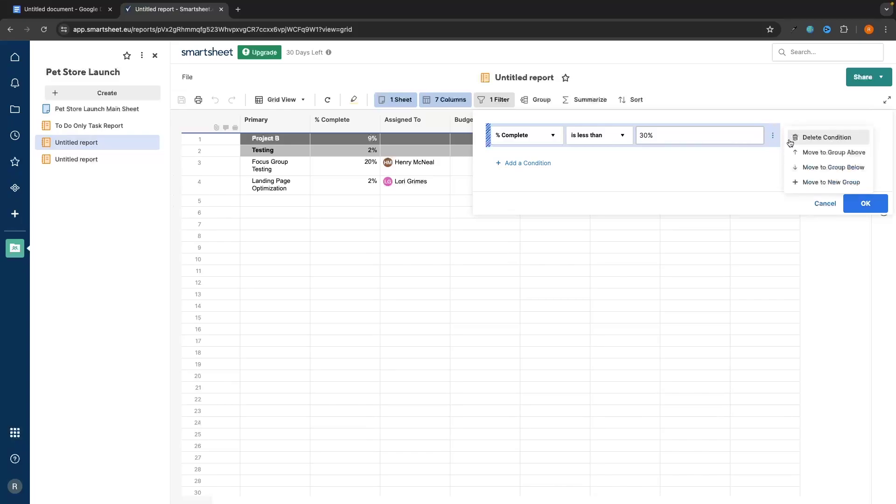
{"action": "left_click", "coordinate": [791, 139]}
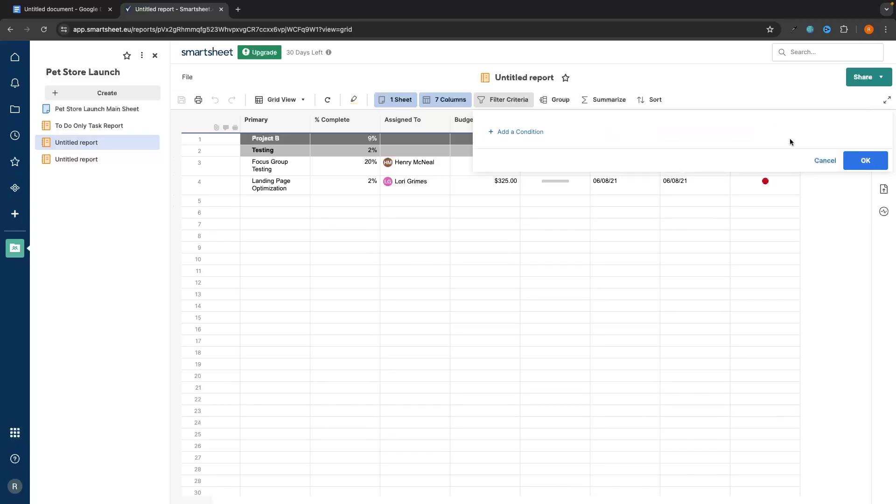
Add a new filter condition on the Assigned To field and browse its condition types
{"action": "left_click", "coordinate": [512, 131]}
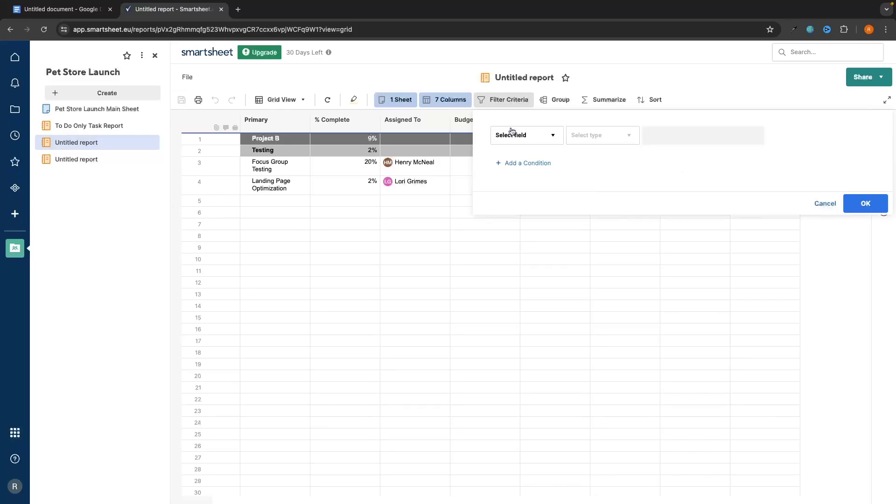
{"action": "left_click", "coordinate": [547, 140]}
{"action": "scroll", "coordinate": [536, 200], "scroll_direction": "down", "scroll_amount": 2}
{"action": "scroll", "coordinate": [539, 205], "scroll_direction": "up", "scroll_amount": 2}
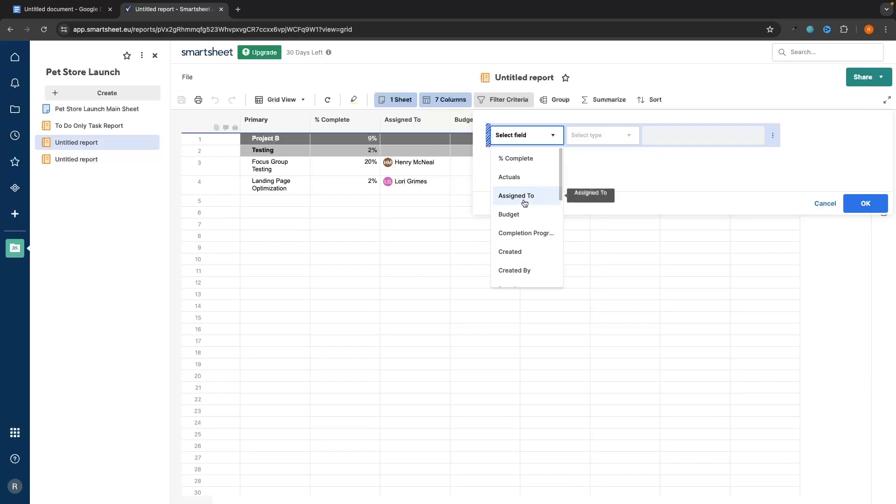
{"action": "left_click", "coordinate": [525, 203]}
{"action": "left_click", "coordinate": [603, 140]}
{"action": "scroll", "coordinate": [605, 200], "scroll_direction": "down", "scroll_amount": 2}
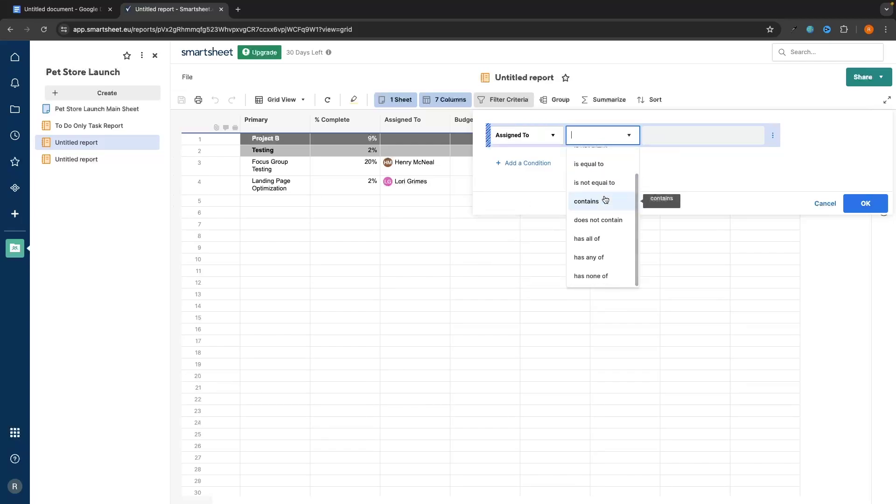
{"action": "scroll", "coordinate": [605, 199], "scroll_direction": "up", "scroll_amount": 2}
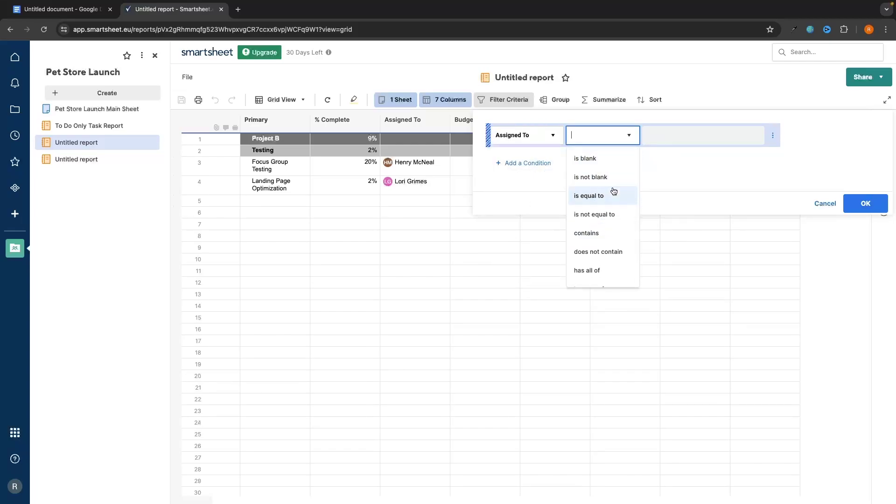
{"action": "scroll", "coordinate": [610, 196], "scroll_direction": "down", "scroll_amount": 1}
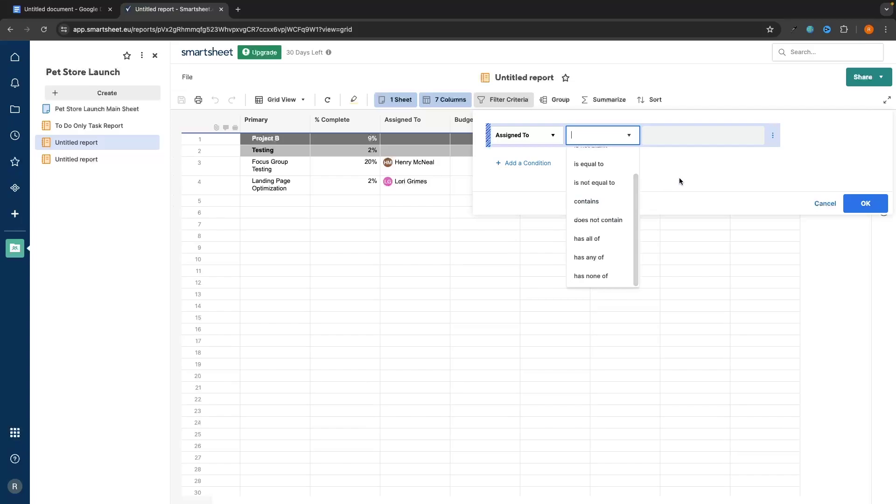